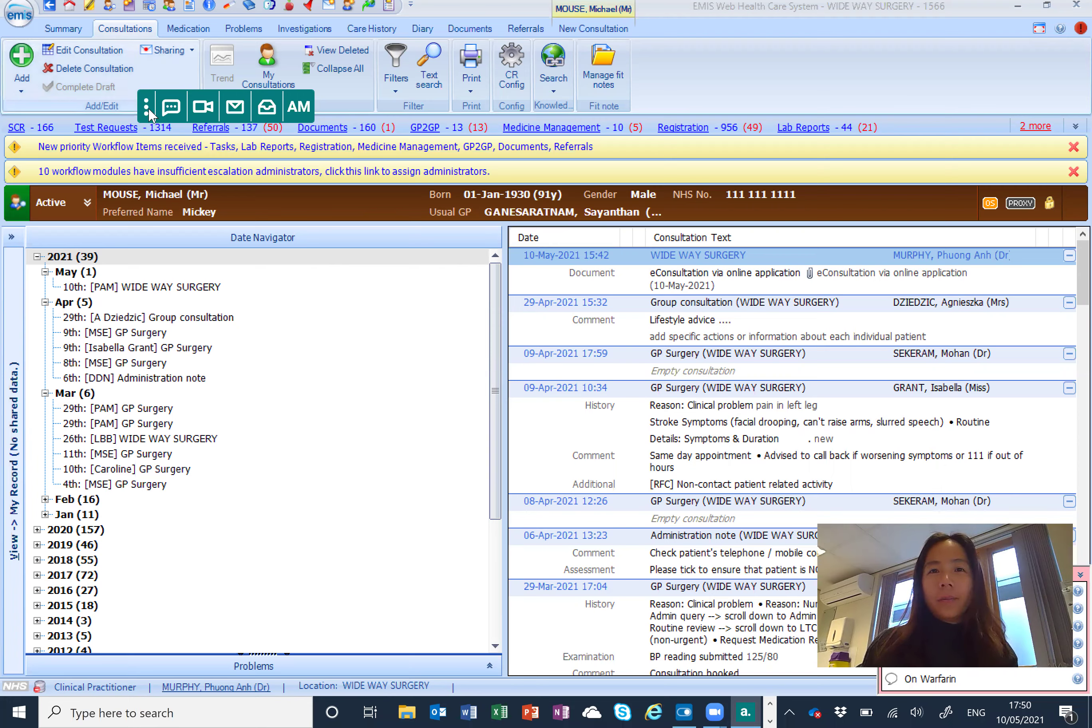
Start a message to the open patient and choose the Asthma ACT Questionnaire as its Florey
drag(149, 114, 139, 87)
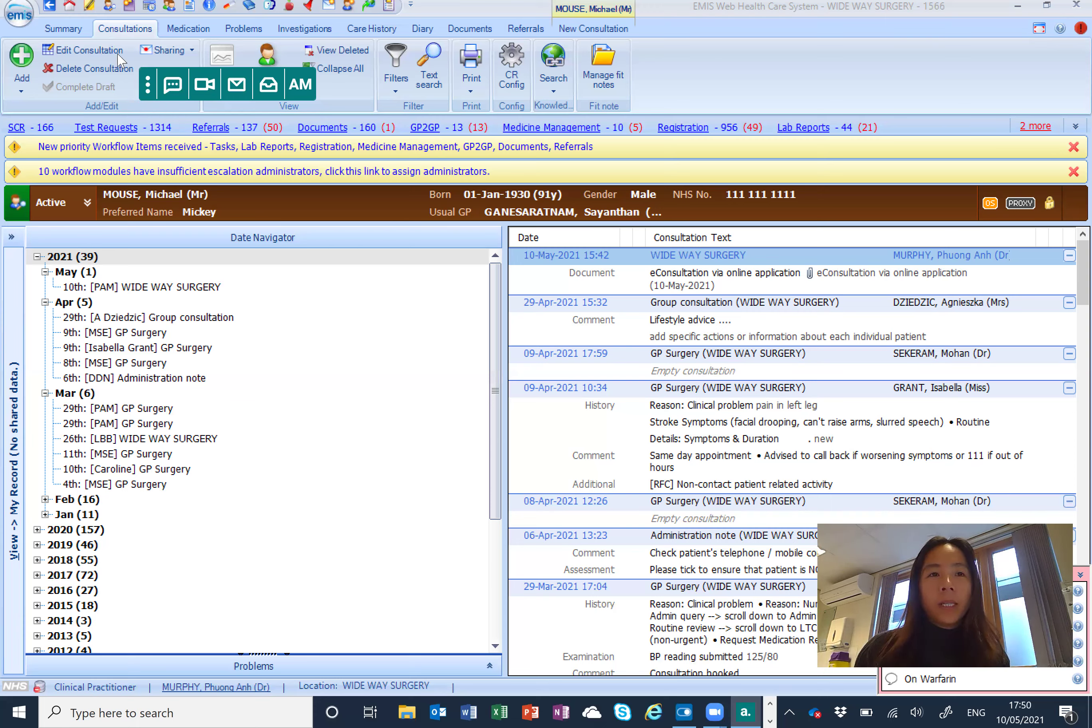
click(172, 84)
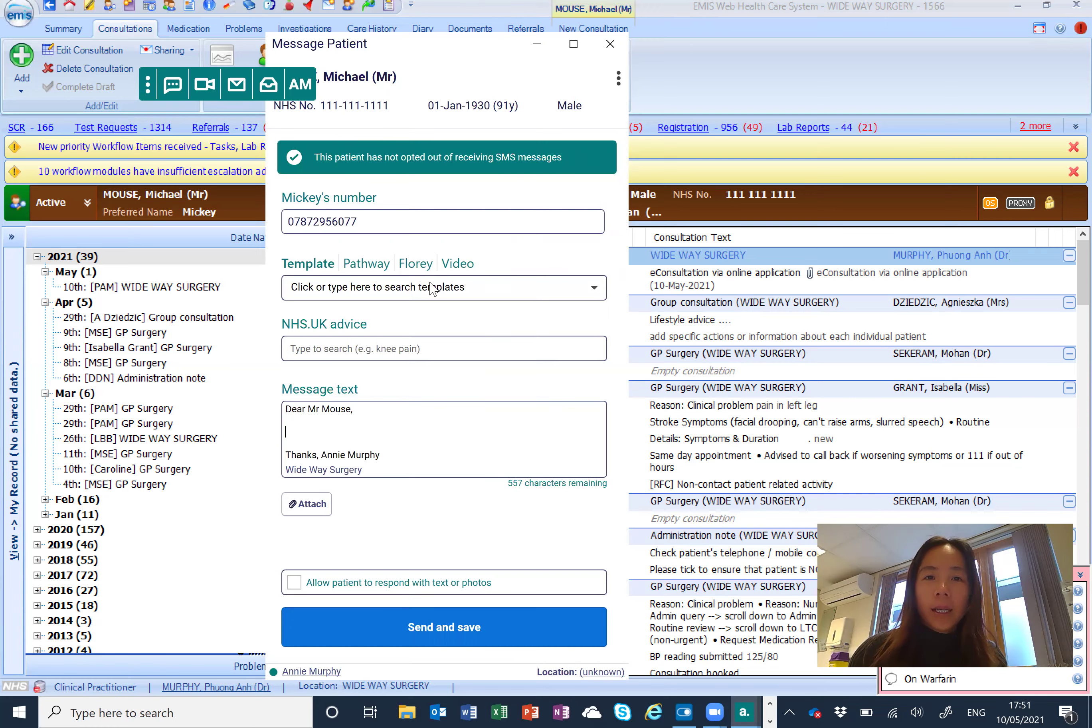
click(416, 267)
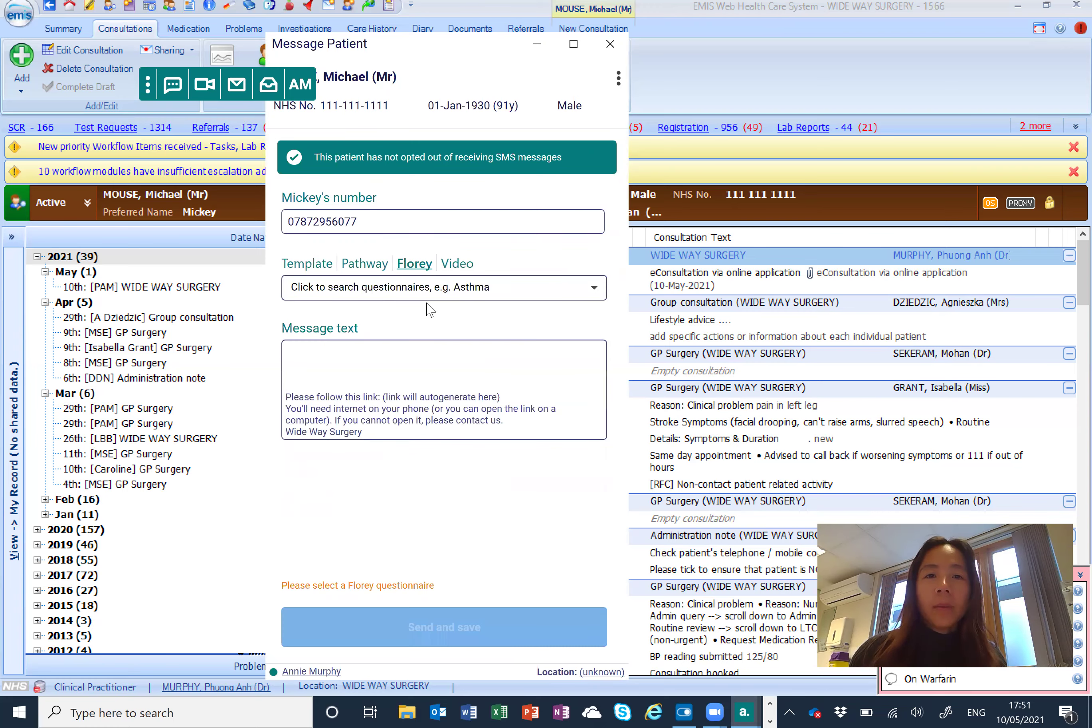
click(437, 288)
click(436, 287)
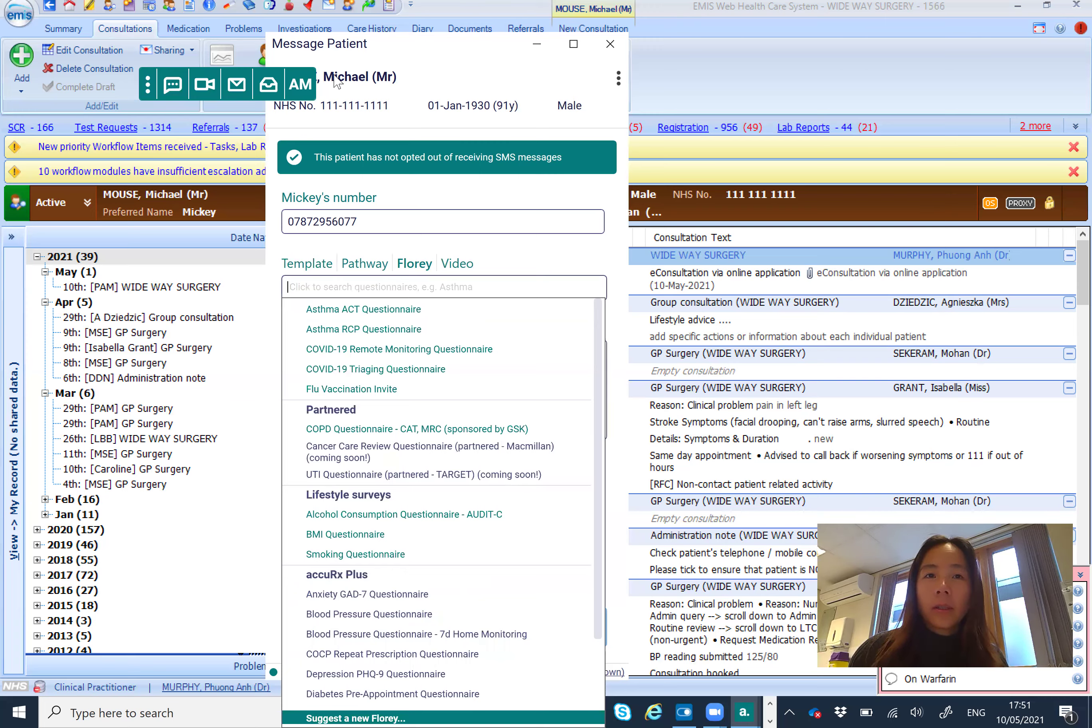
click(437, 311)
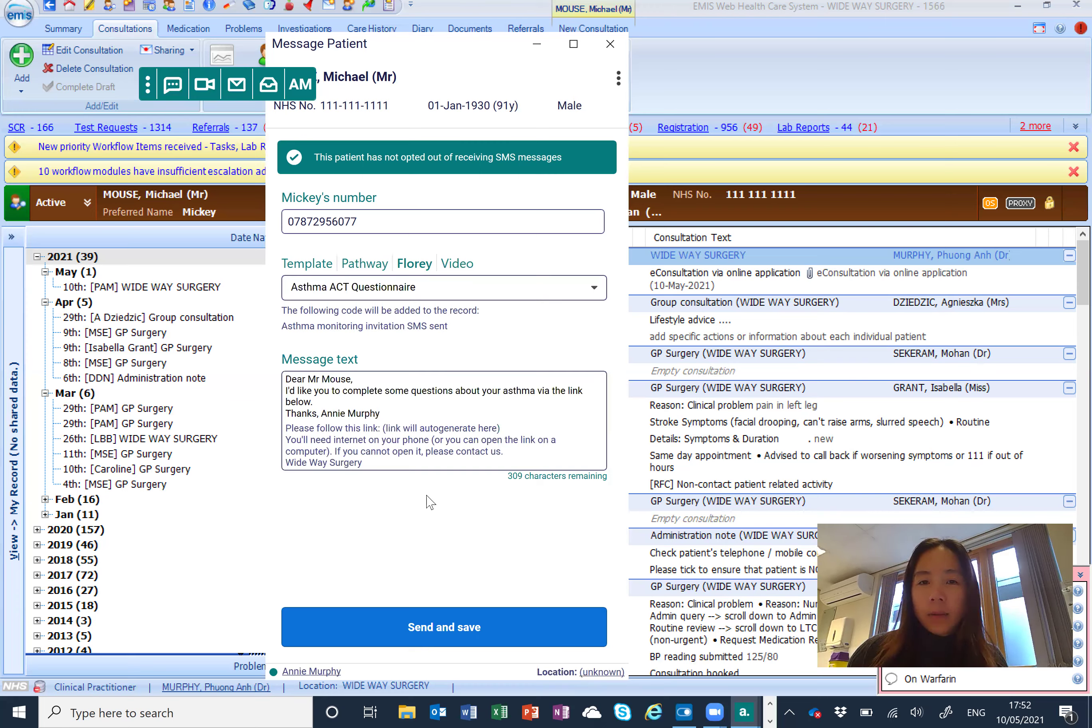
click(448, 628)
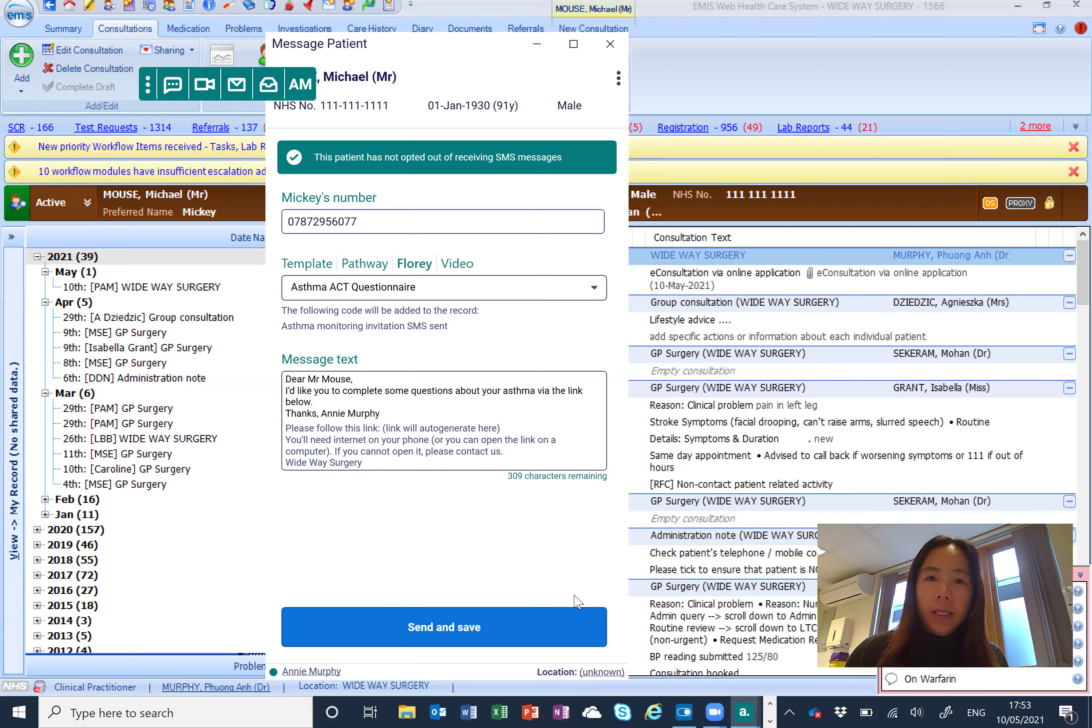
Switch the message from a Florey to a template, search for "self" and choose Self-certify fit note
click(449, 287)
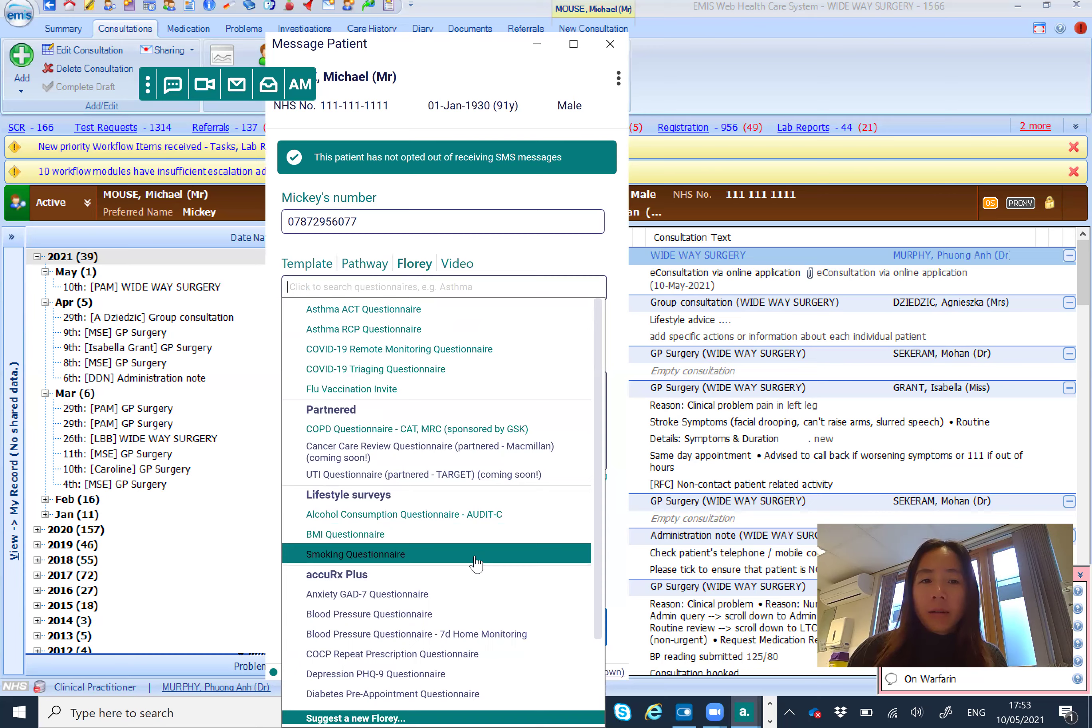
click(314, 262)
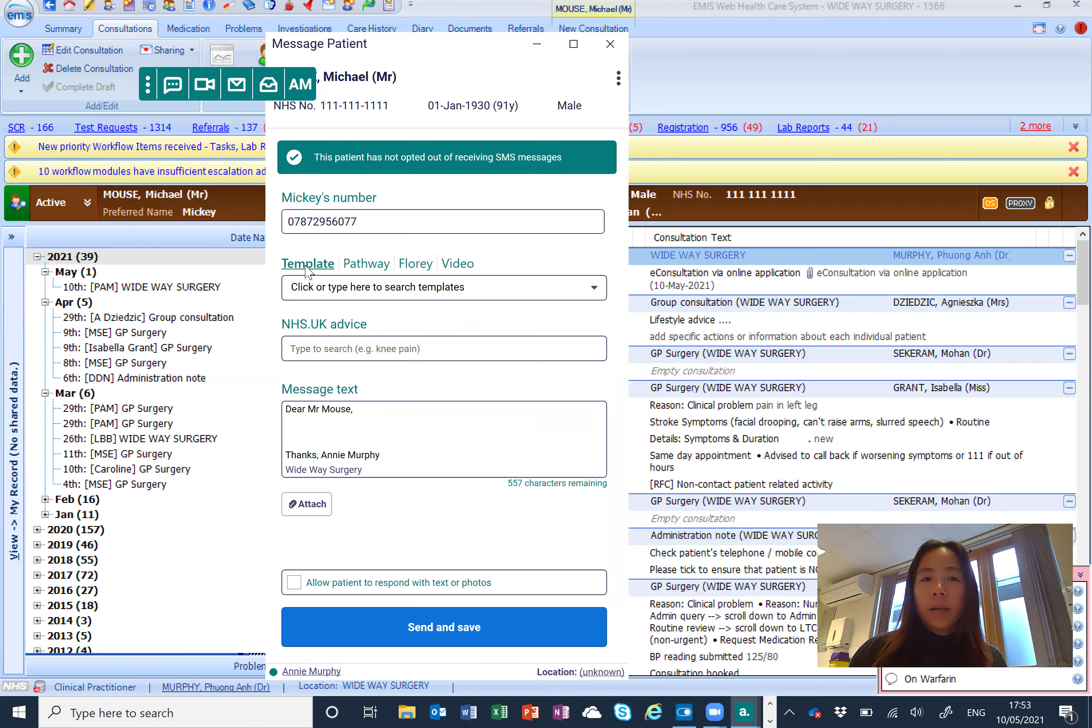
click(596, 287)
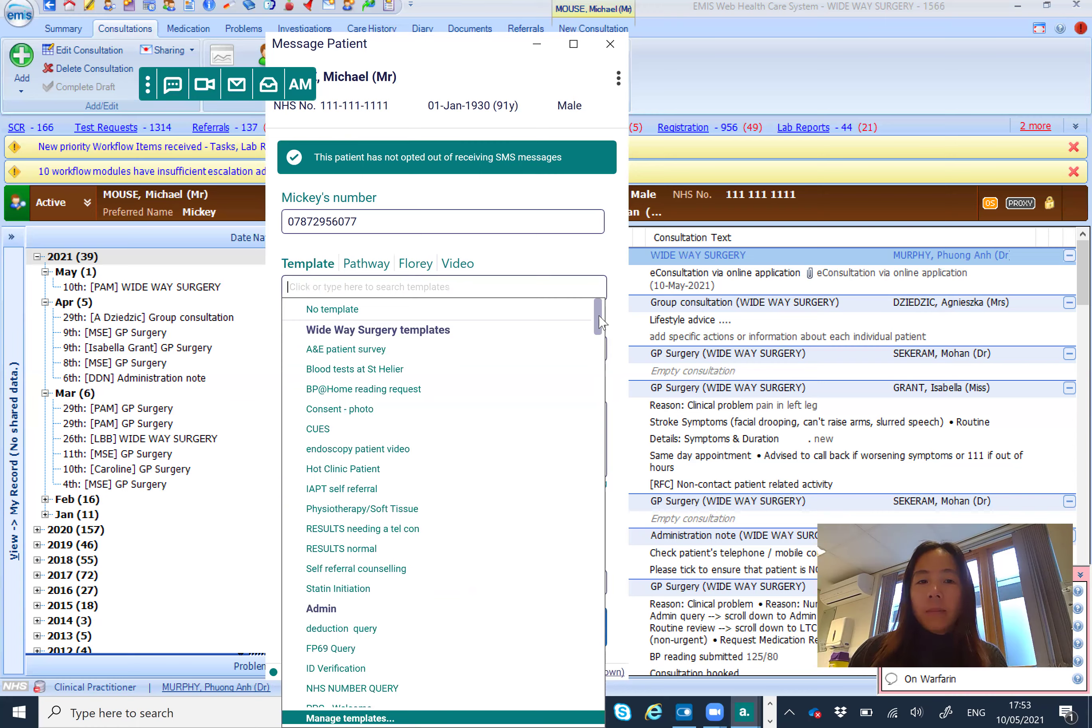
mouse_move(600, 323)
mouse_down()
mouse_move(631, 376)
mouse_move(619, 320)
mouse_move(642, 373)
mouse_move(678, 510)
mouse_up()
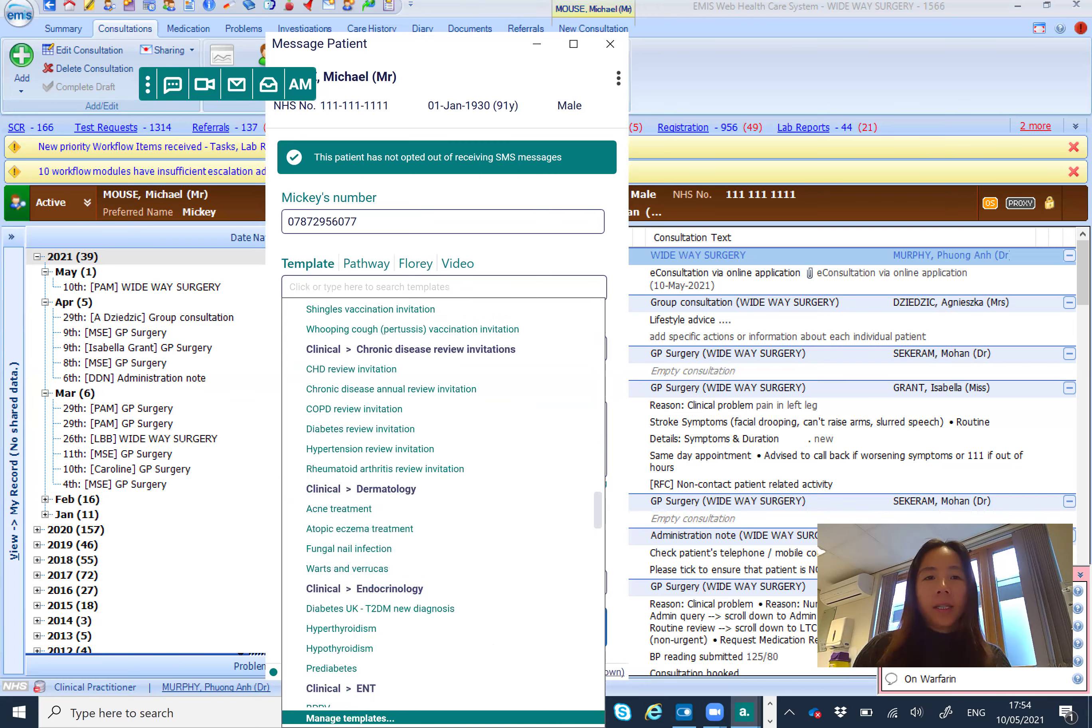
text(self)
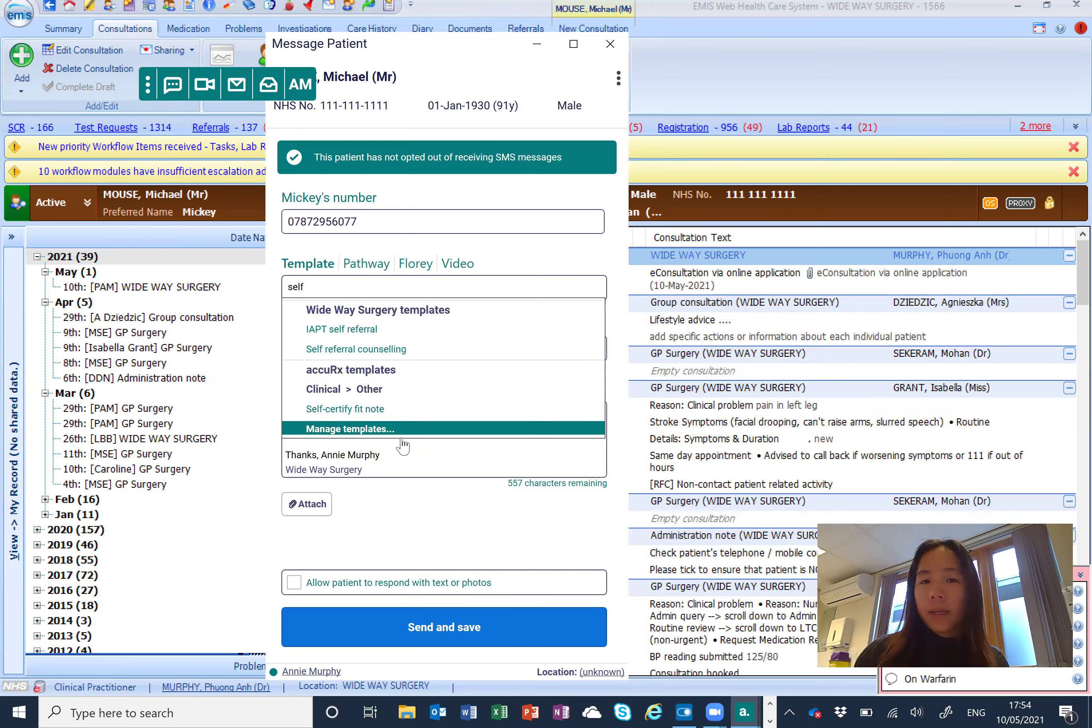
drag(304, 287, 282, 289)
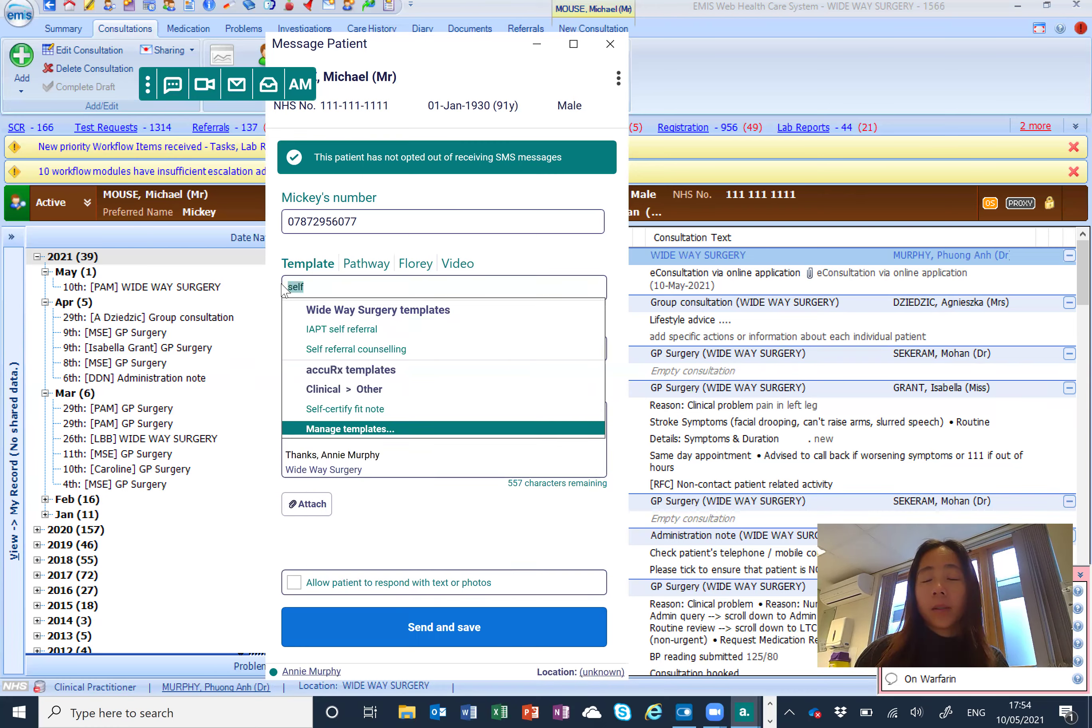
click(366, 413)
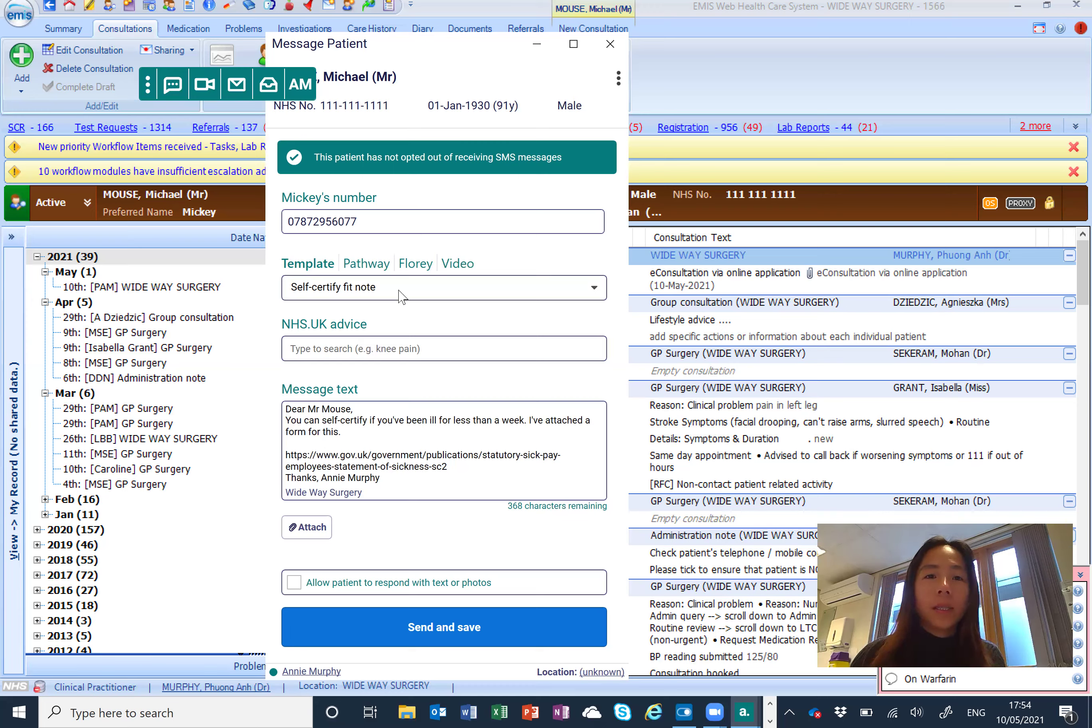
Change the message template to Diabetic eye screening not done from the Admin > Did not attend screening group
click(594, 287)
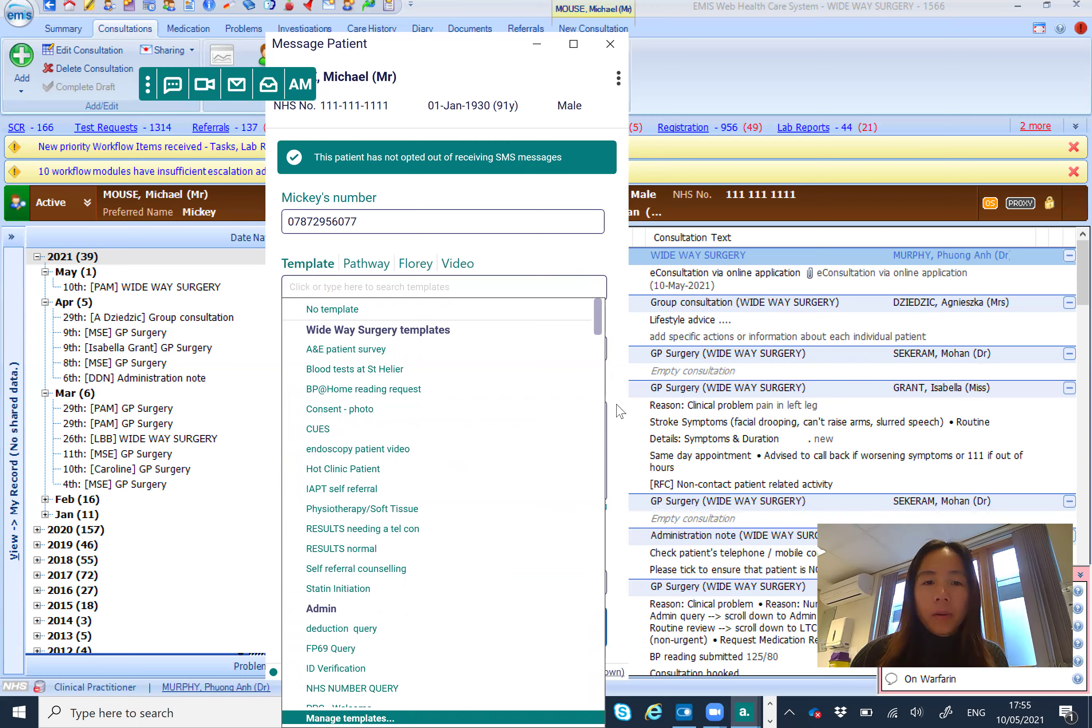
scroll(621, 466, down, 5)
scroll(632, 504, down, 5)
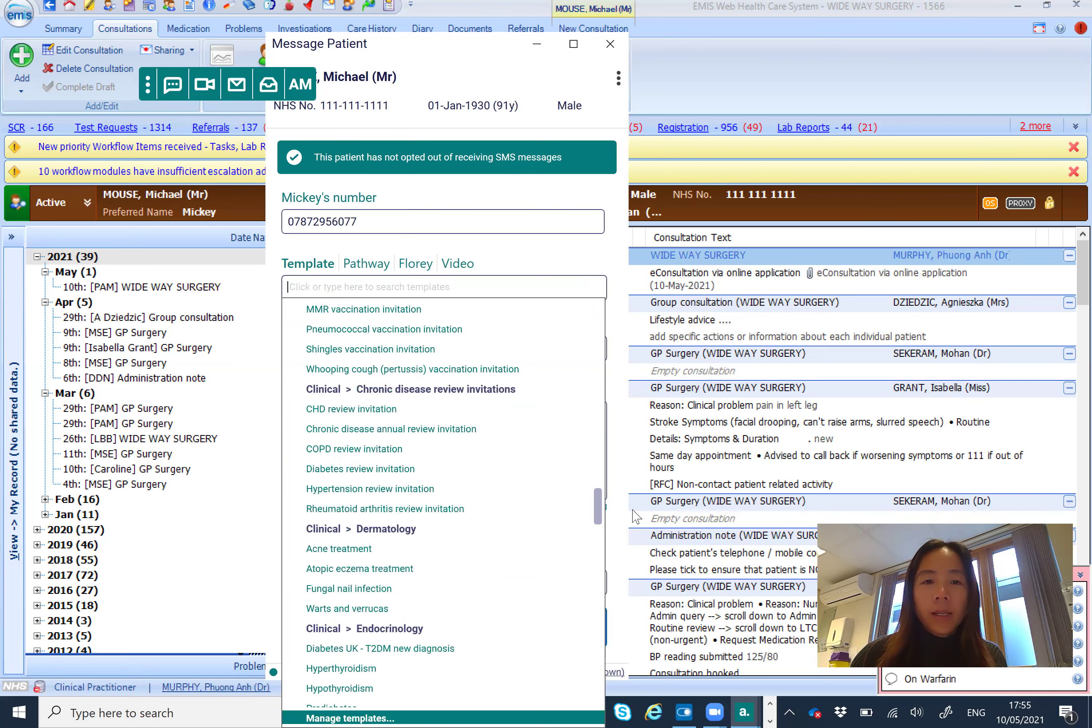
scroll(637, 517, down, 2)
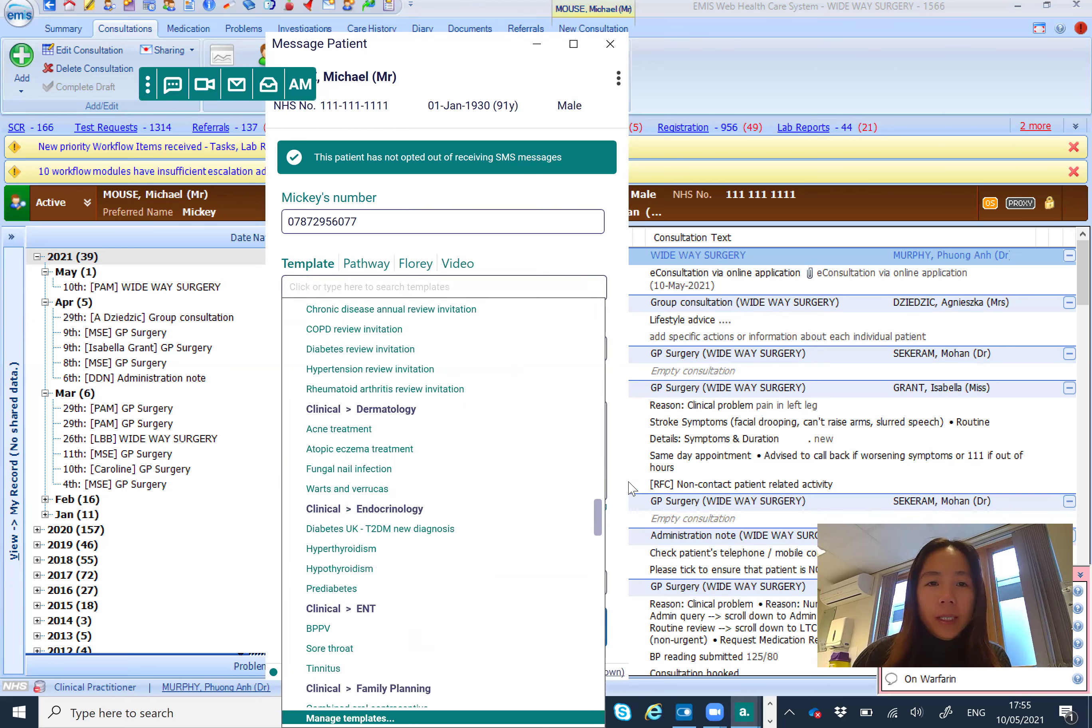
scroll(633, 494, up, 3)
scroll(632, 479, up, 3)
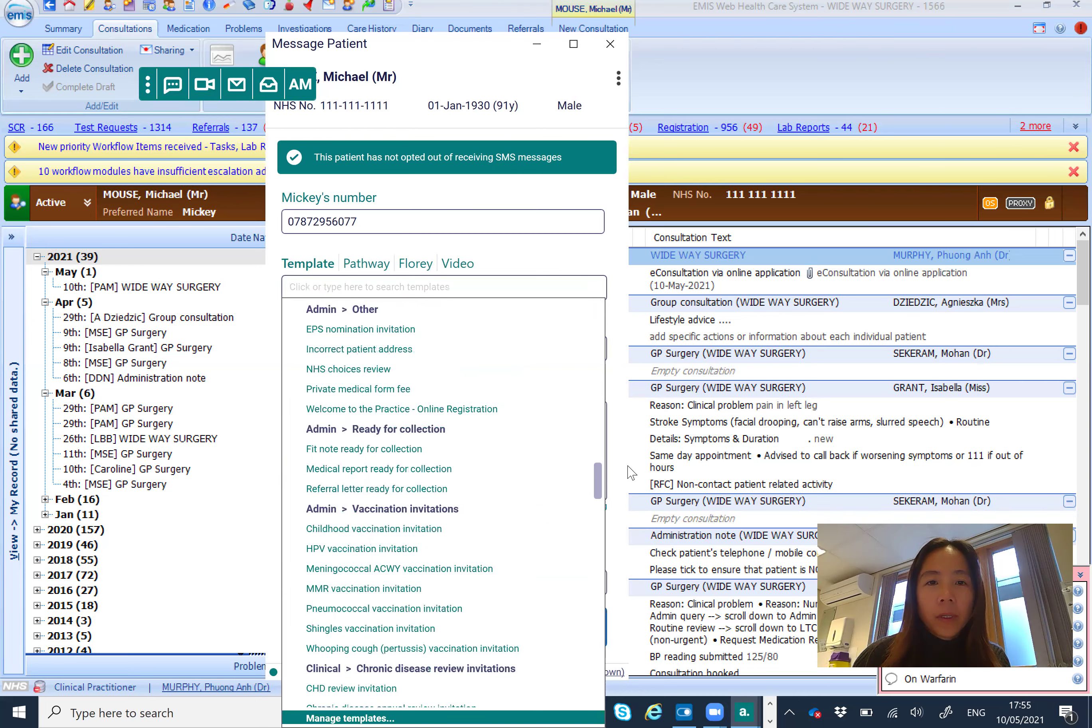
scroll(631, 460, up, 4)
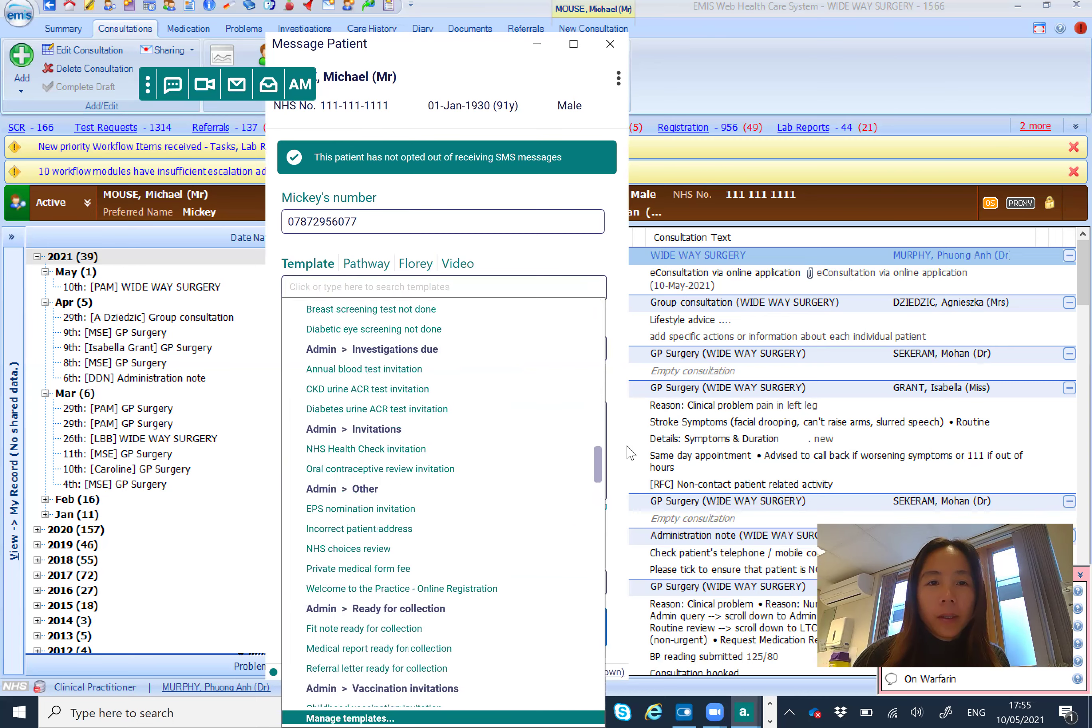
scroll(397, 444, up, 1)
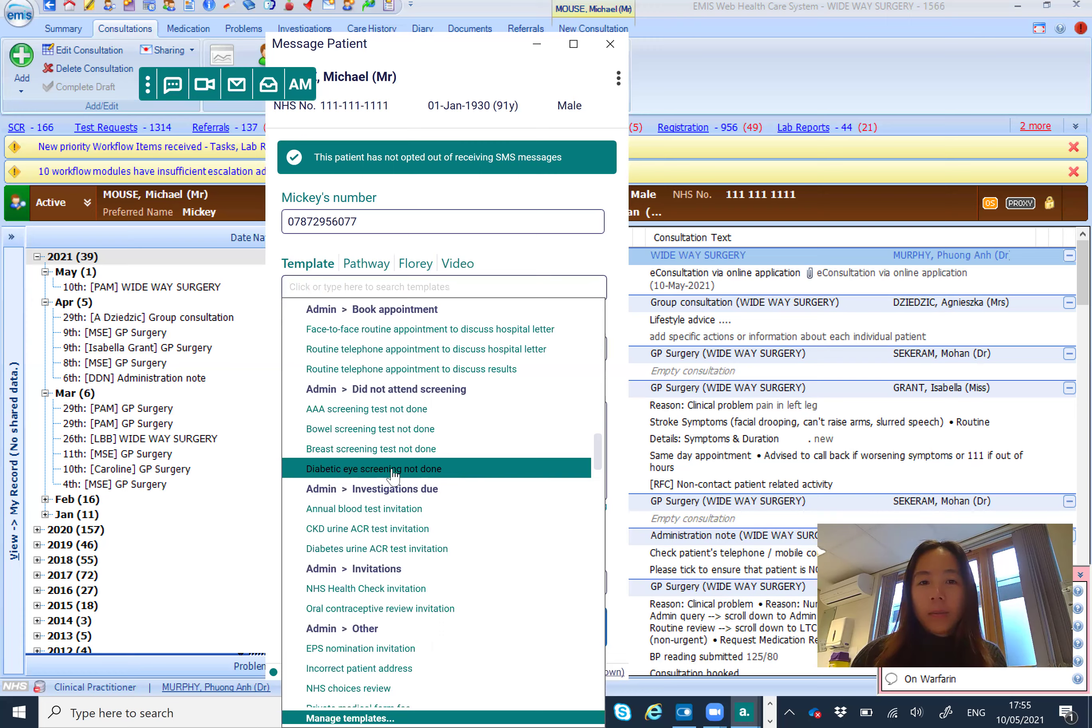
click(454, 474)
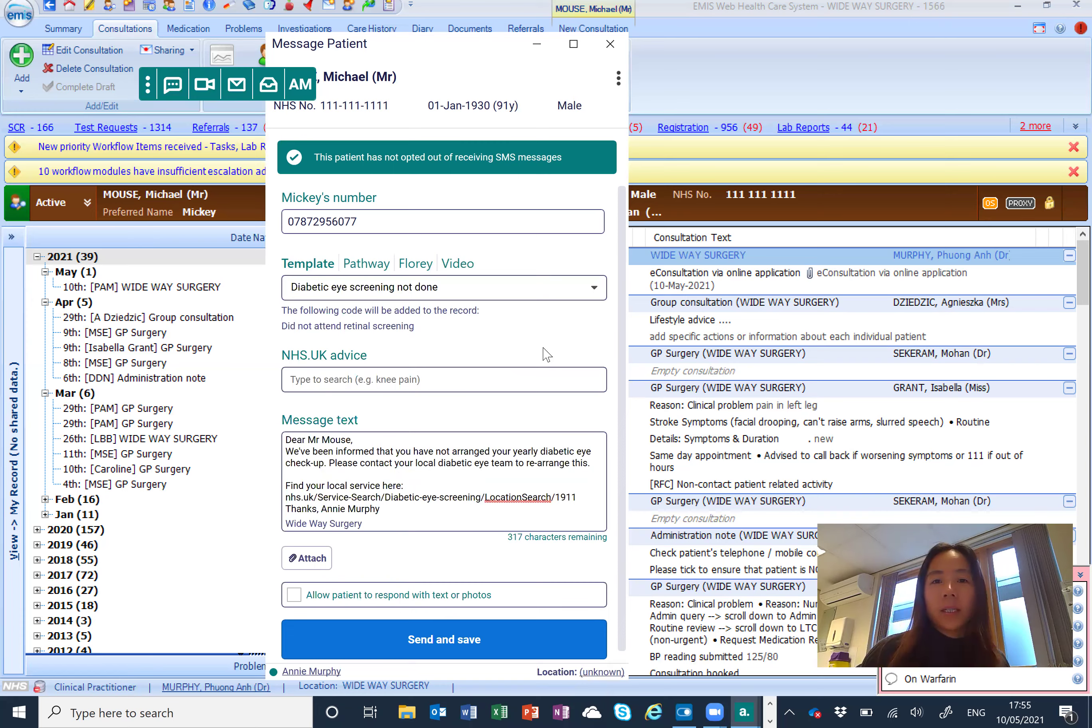
Look through the accuRx clinical templates, including useful services, treatment advice, test results, paediatrics, mental health and investigations
click(595, 288)
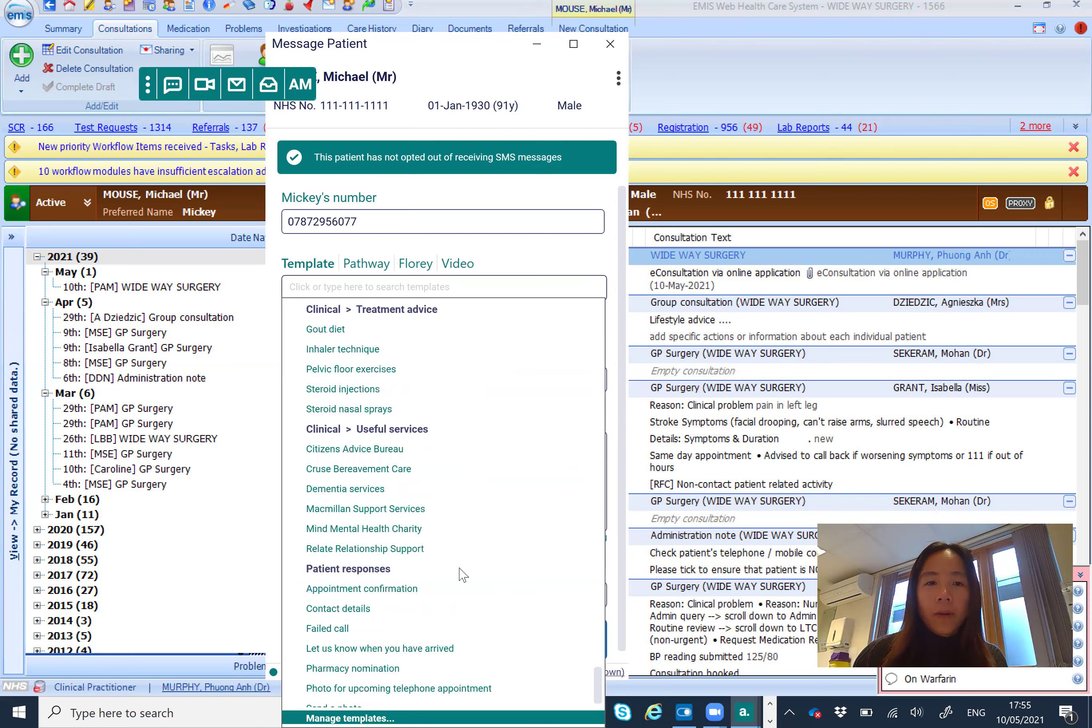
scroll(368, 513, up, 4)
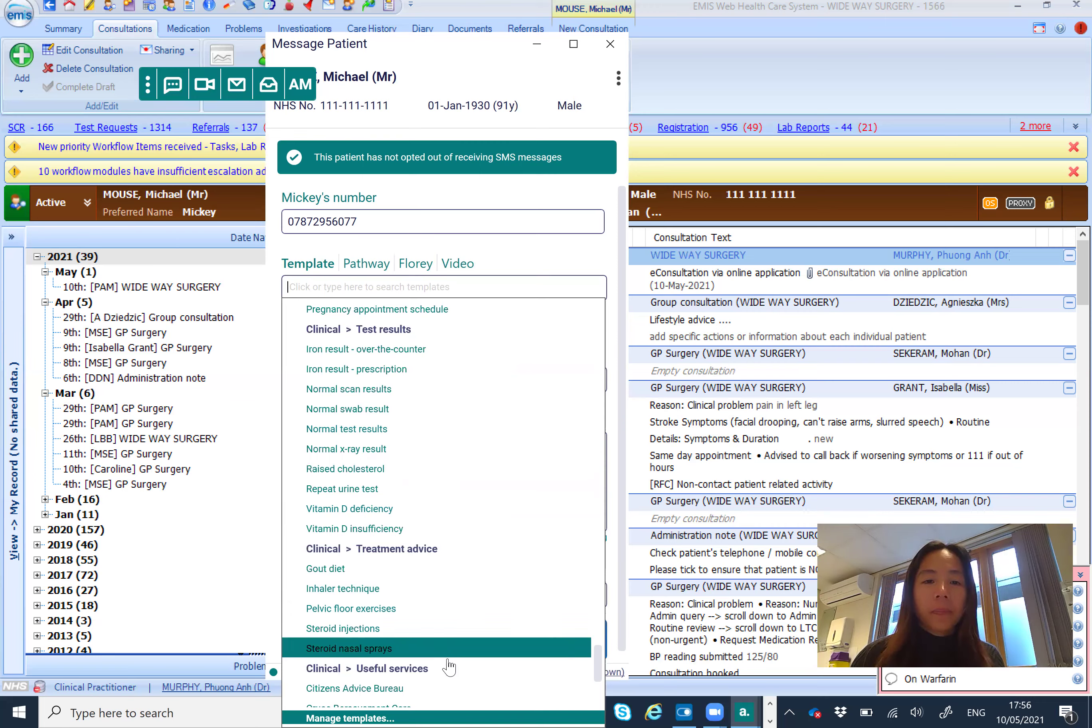
scroll(449, 660, down, 2)
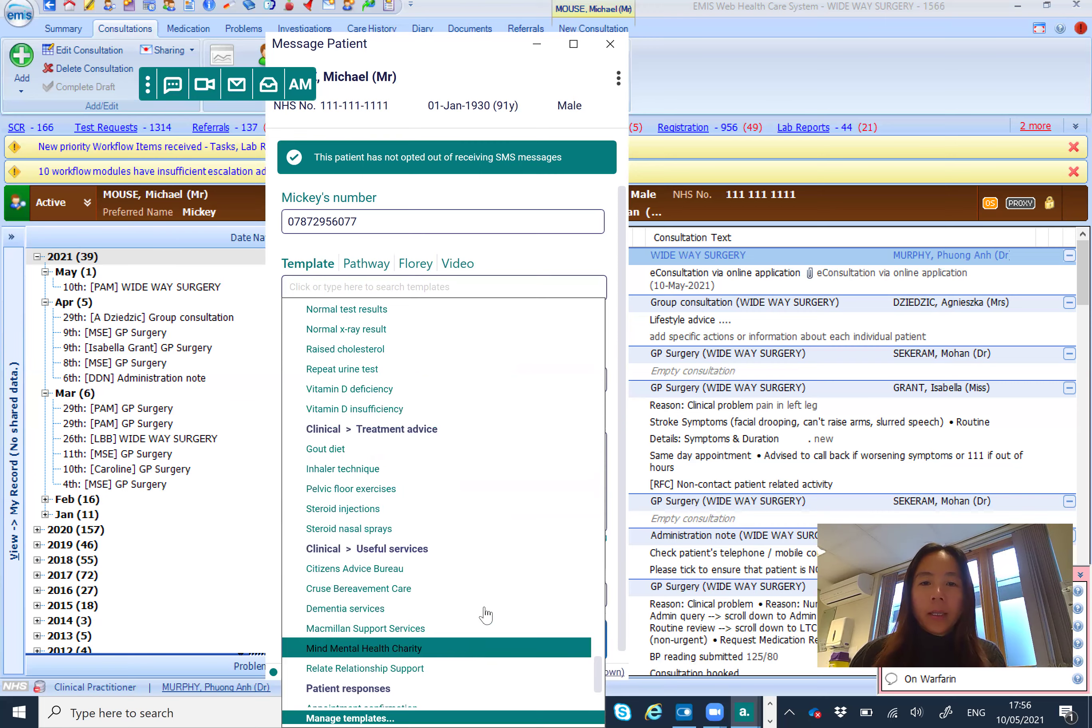
scroll(600, 648, up, 5)
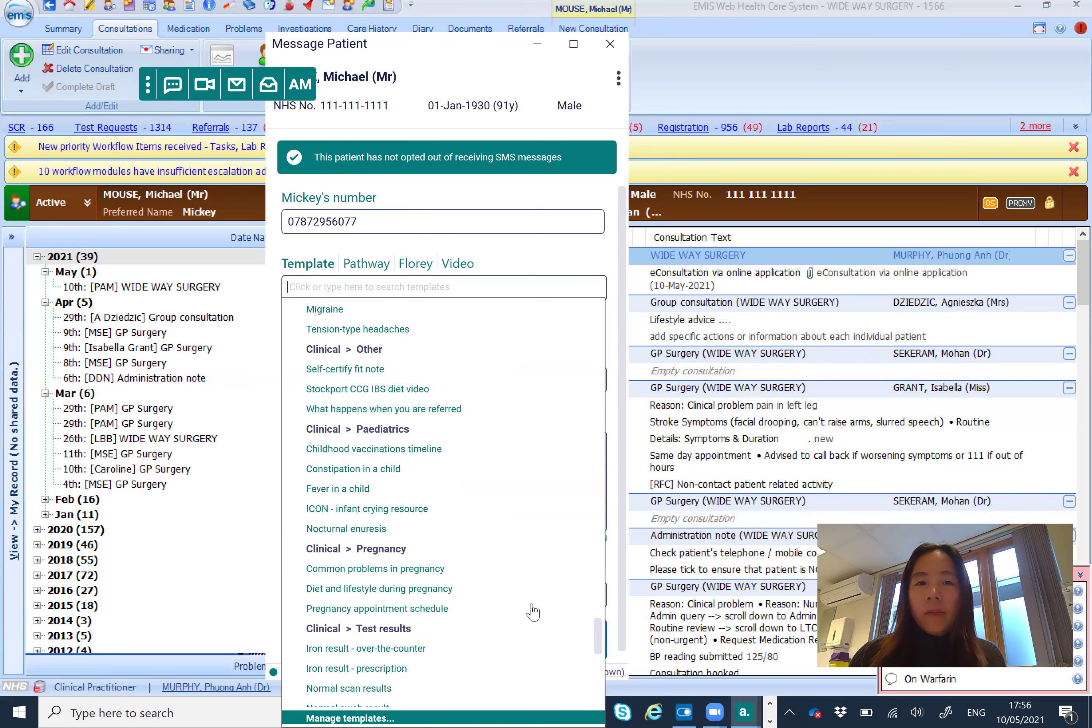
scroll(551, 584, up, 4)
scroll(549, 583, up, 3)
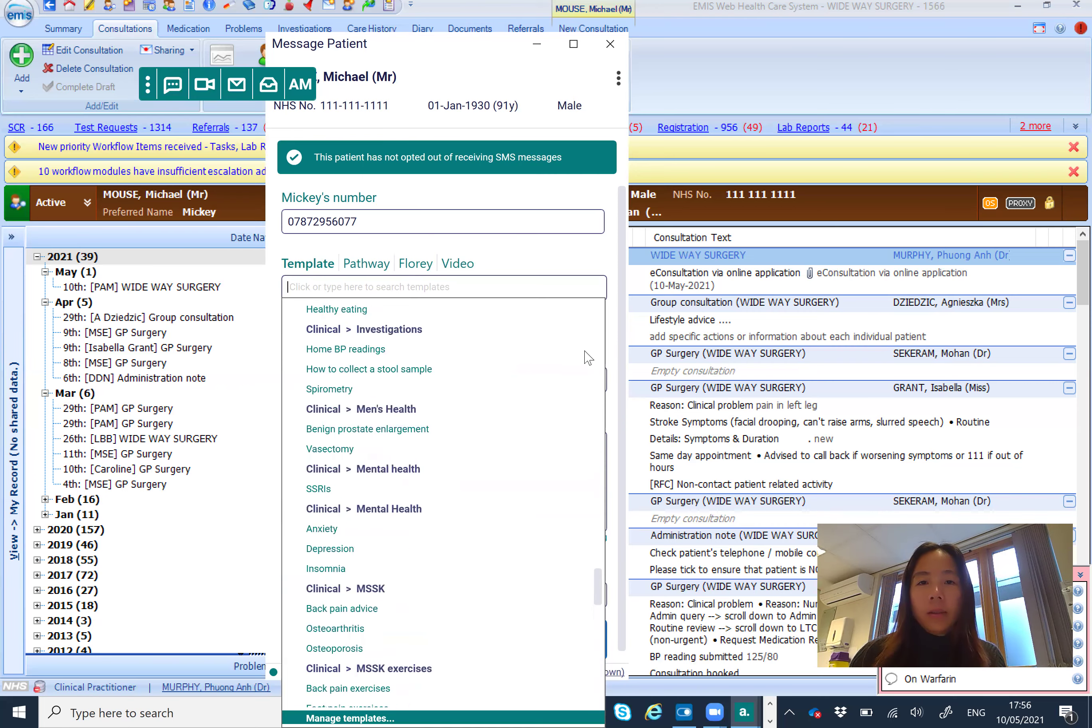
scroll(581, 343, up, 5)
scroll(544, 316, up, 5)
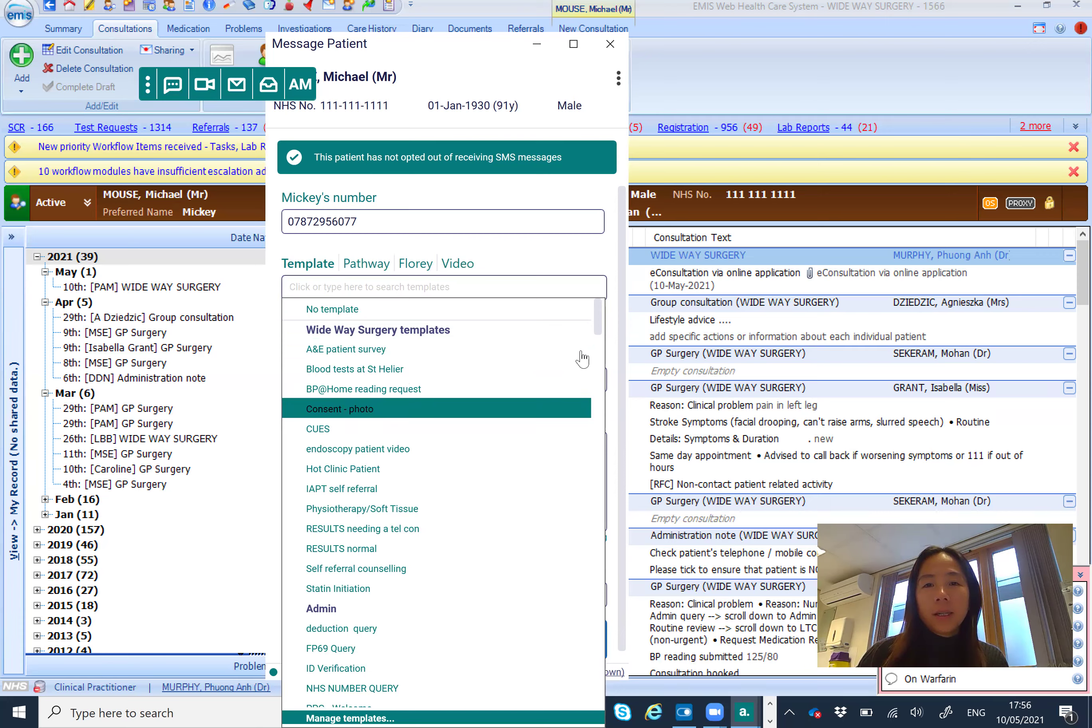
Review the surgery's own template groups and choose BP@Home reading request from the Wide Way Surgery templates
scroll(605, 333, down, 3)
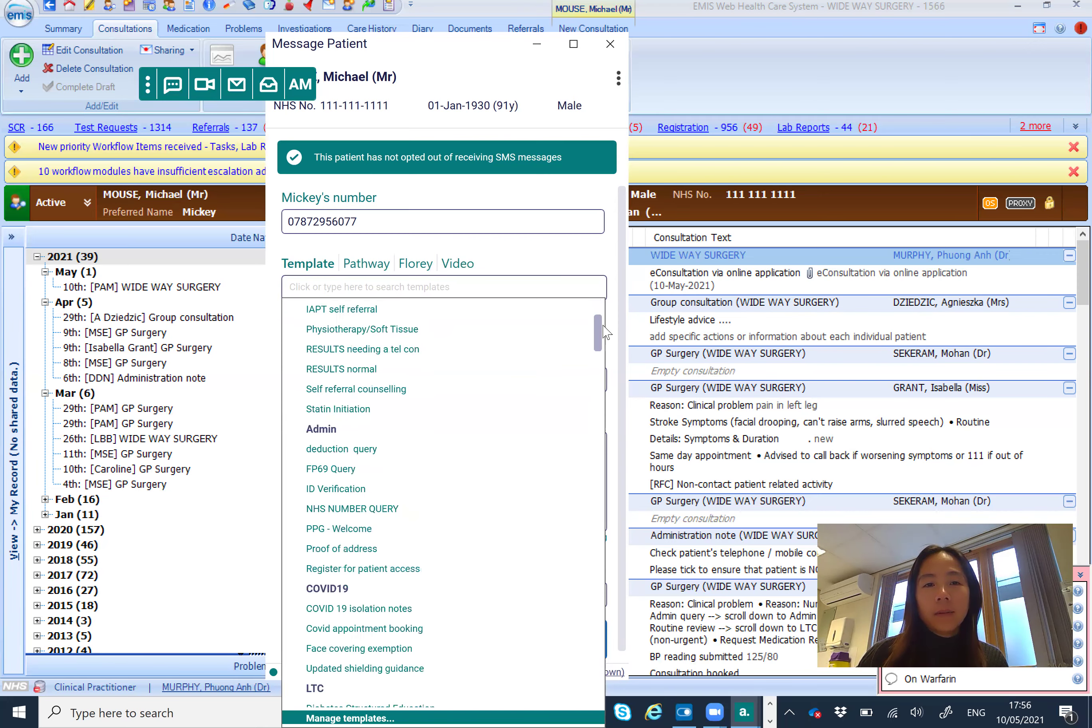
scroll(604, 325, up, 3)
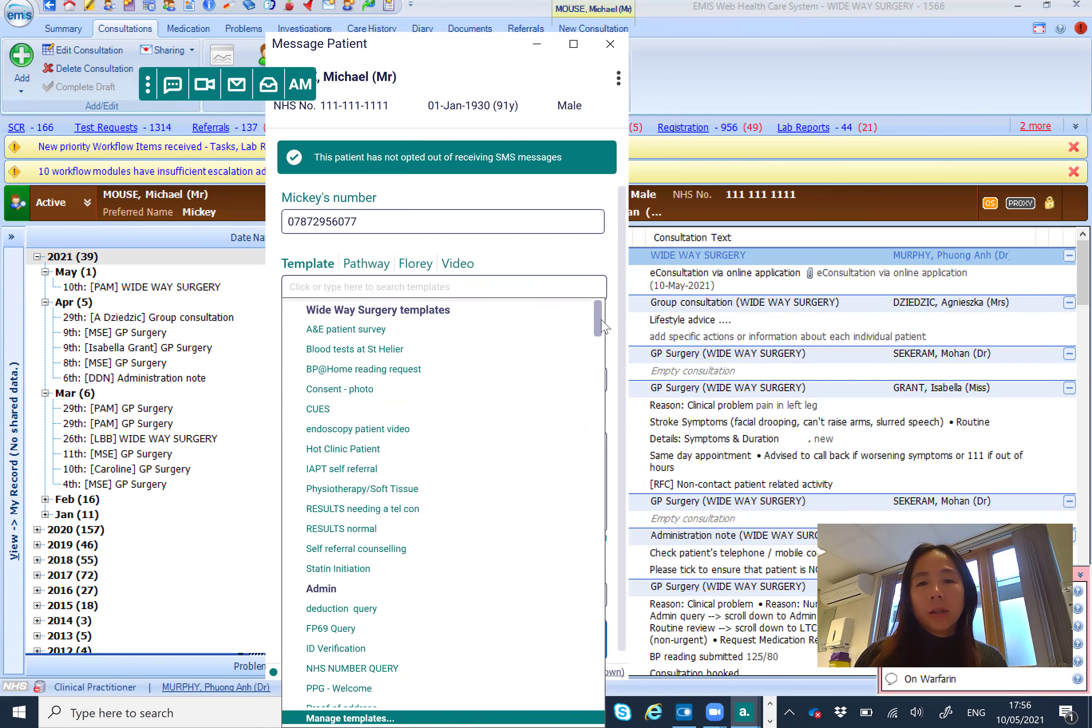
scroll(607, 346, down, 5)
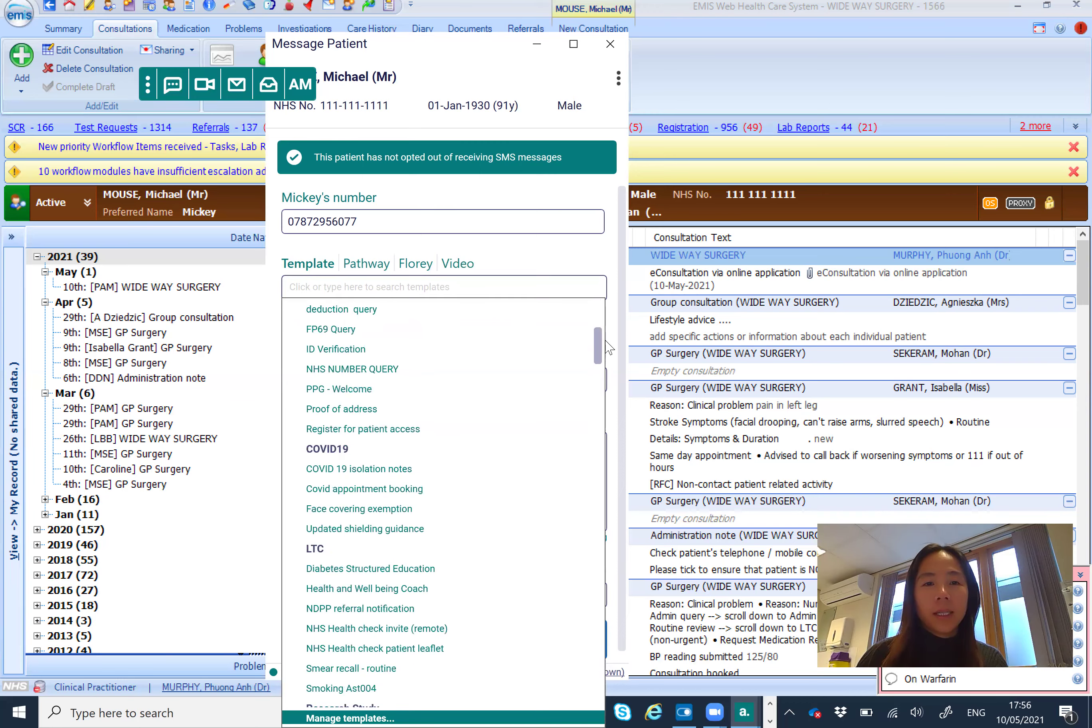
scroll(609, 347, up, 1)
scroll(613, 361, down, 2)
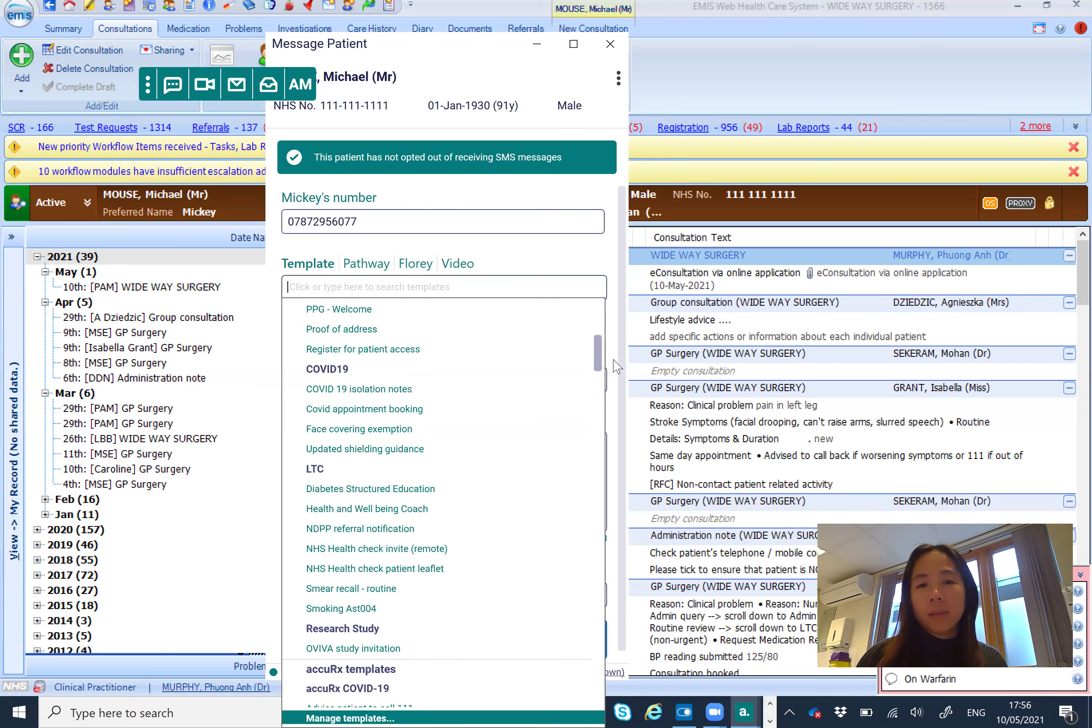
scroll(617, 366, down, 1)
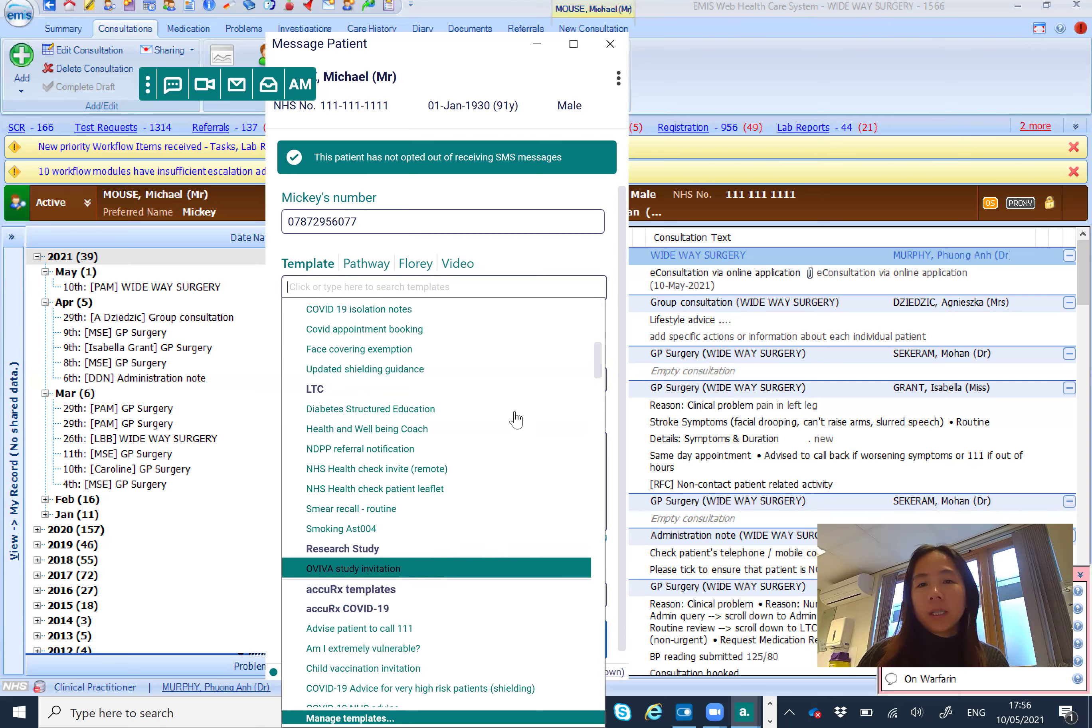
drag(600, 357, 593, 319)
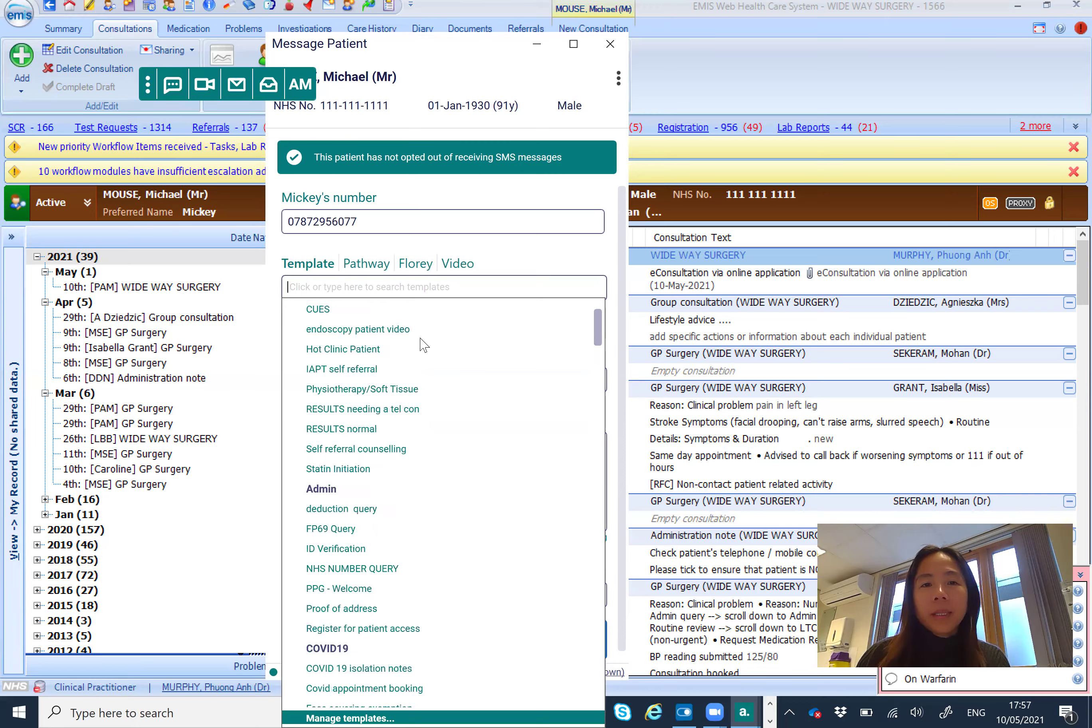
scroll(412, 345, up, 3)
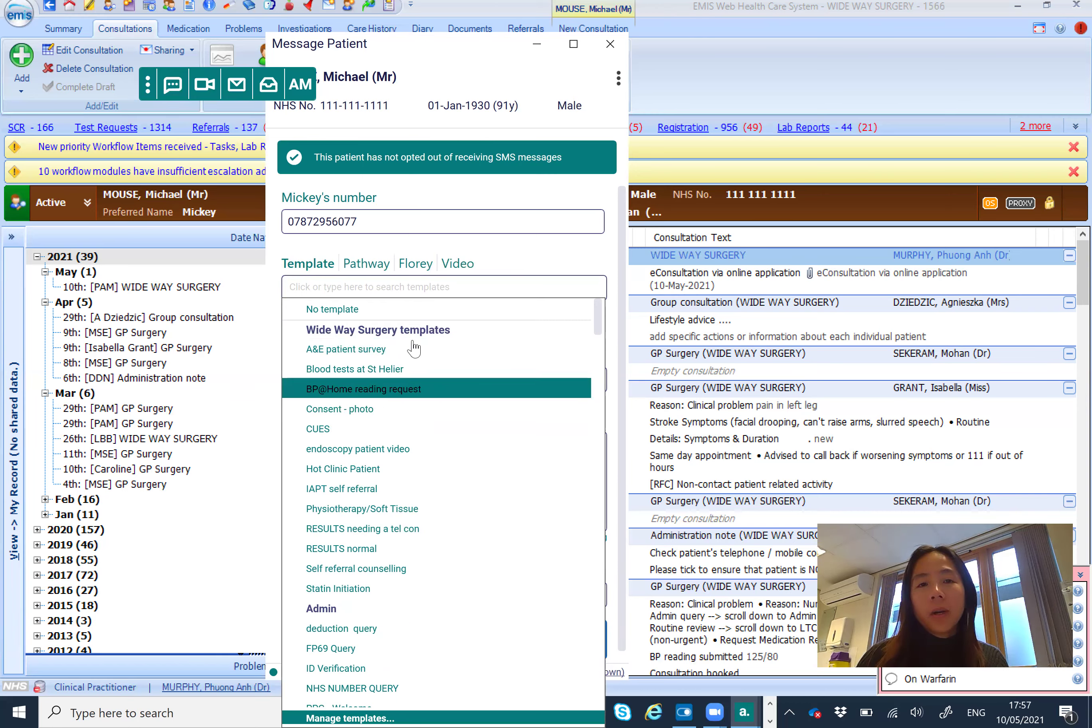
click(427, 392)
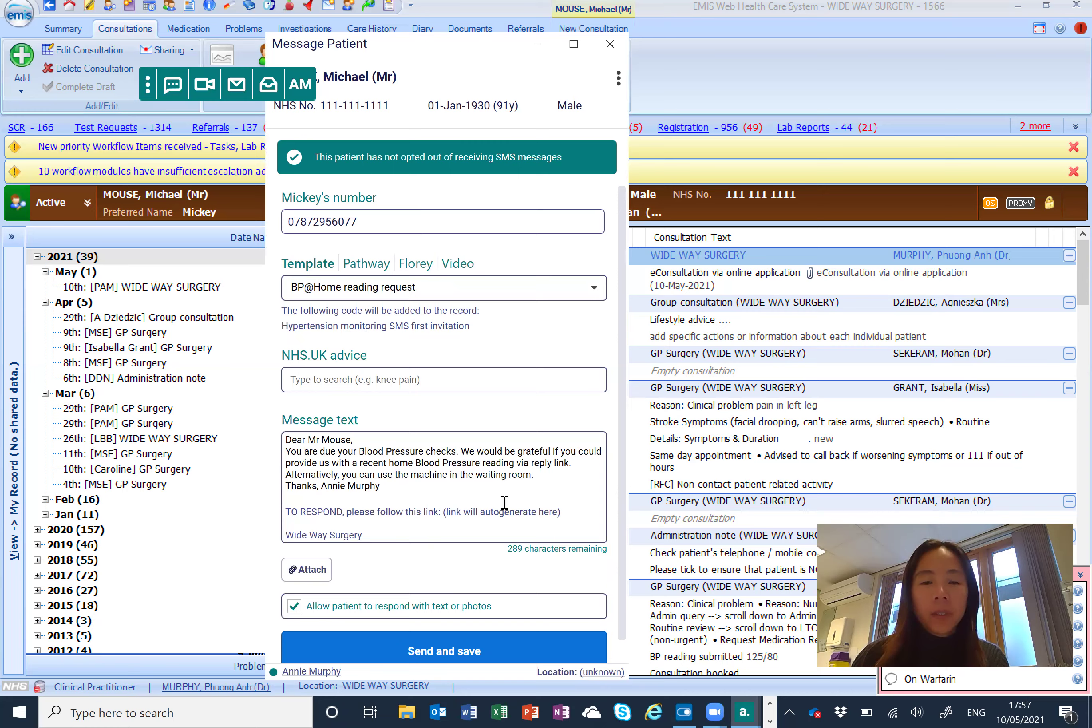
Change the message template to Consent - photo, then to Physiotherapy/Soft Tissue, both from the Wide Way Surgery templates
click(595, 290)
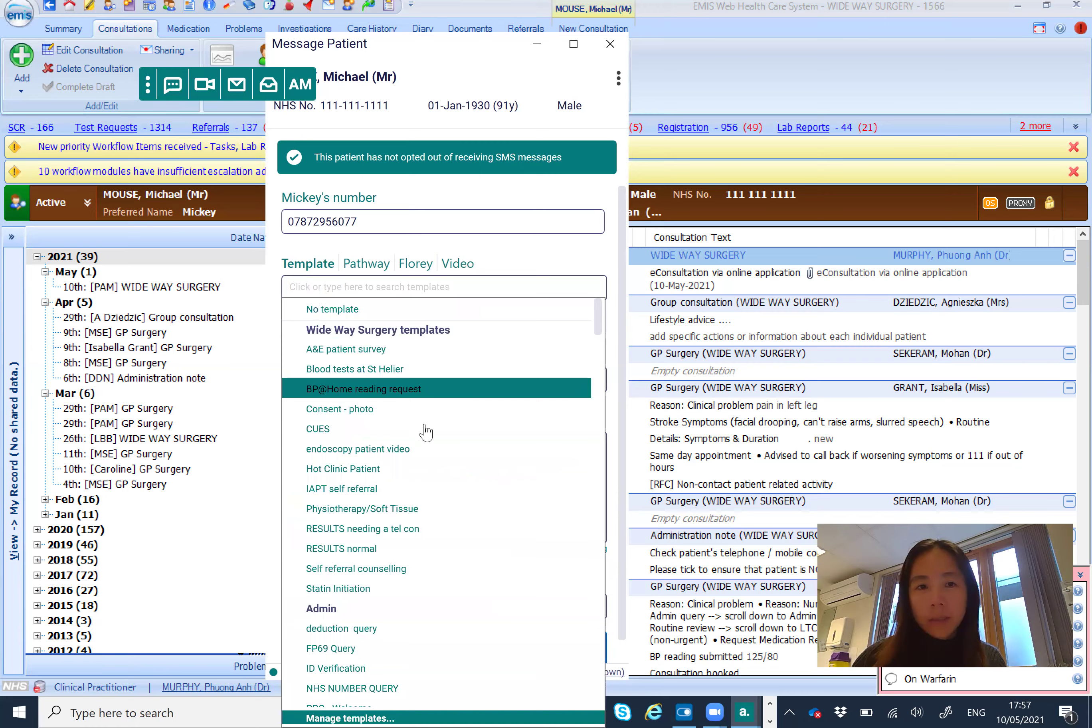
click(390, 408)
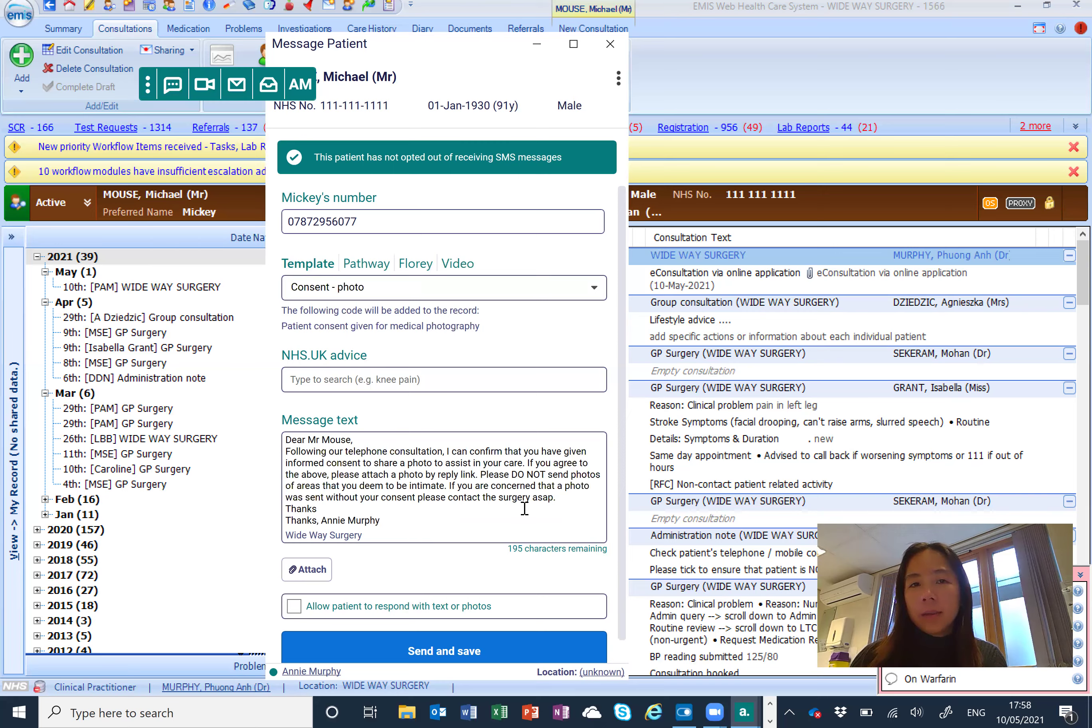
click(595, 290)
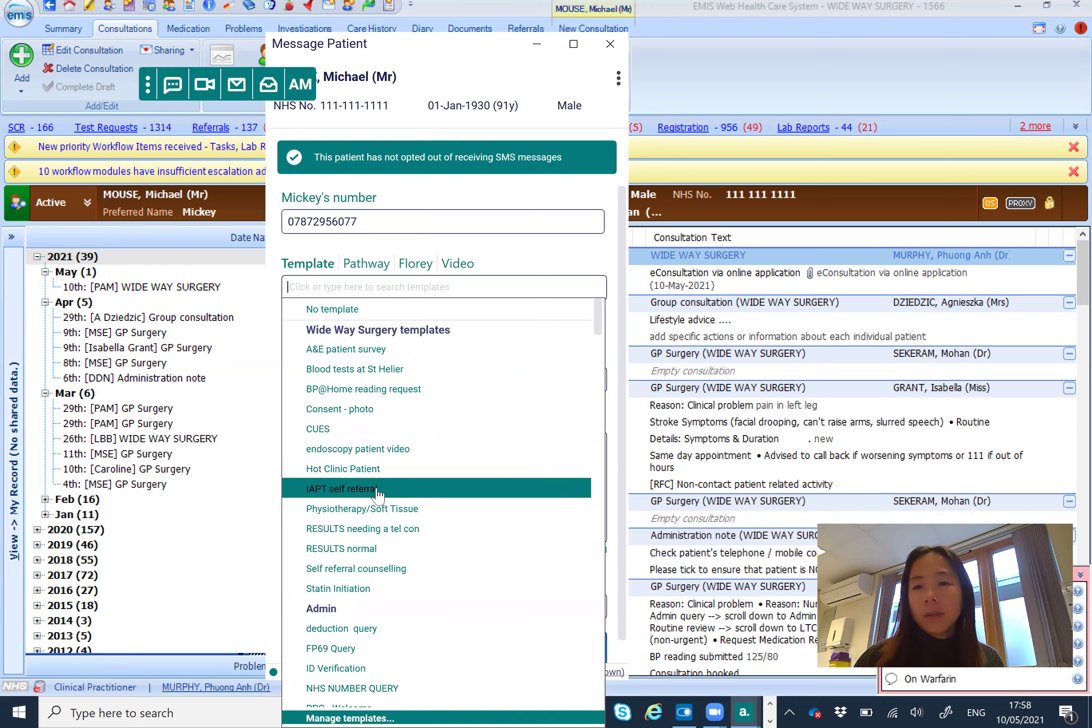
click(407, 512)
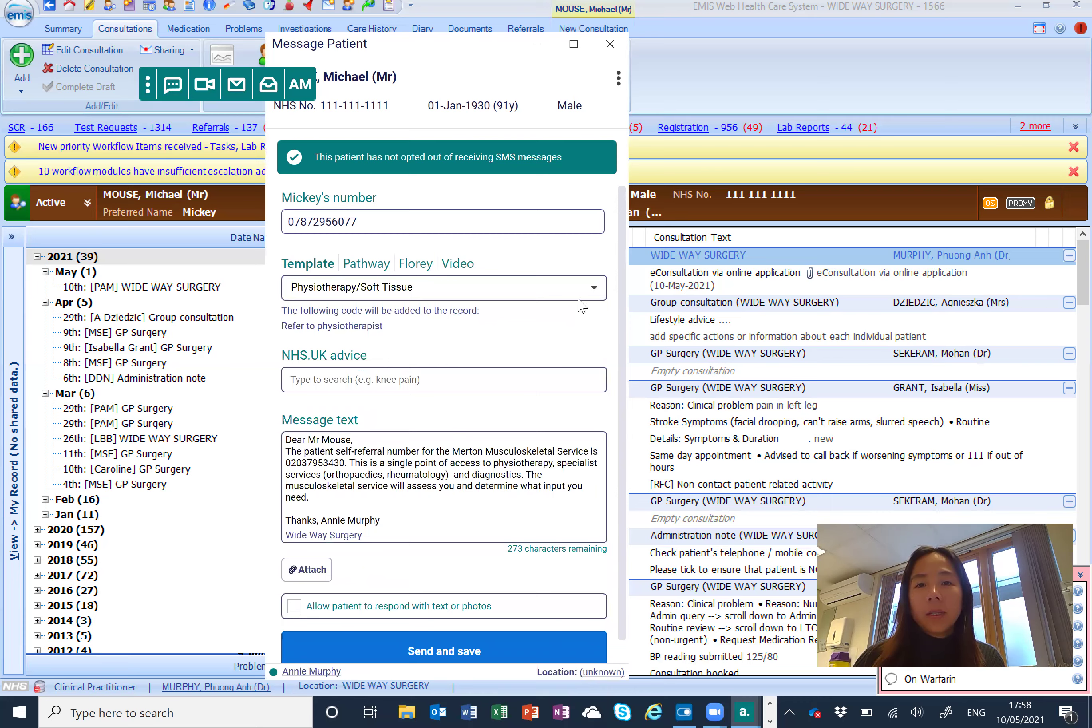
Change the message template to Diabetes Structured Education from the surgery's LTC group
click(594, 289)
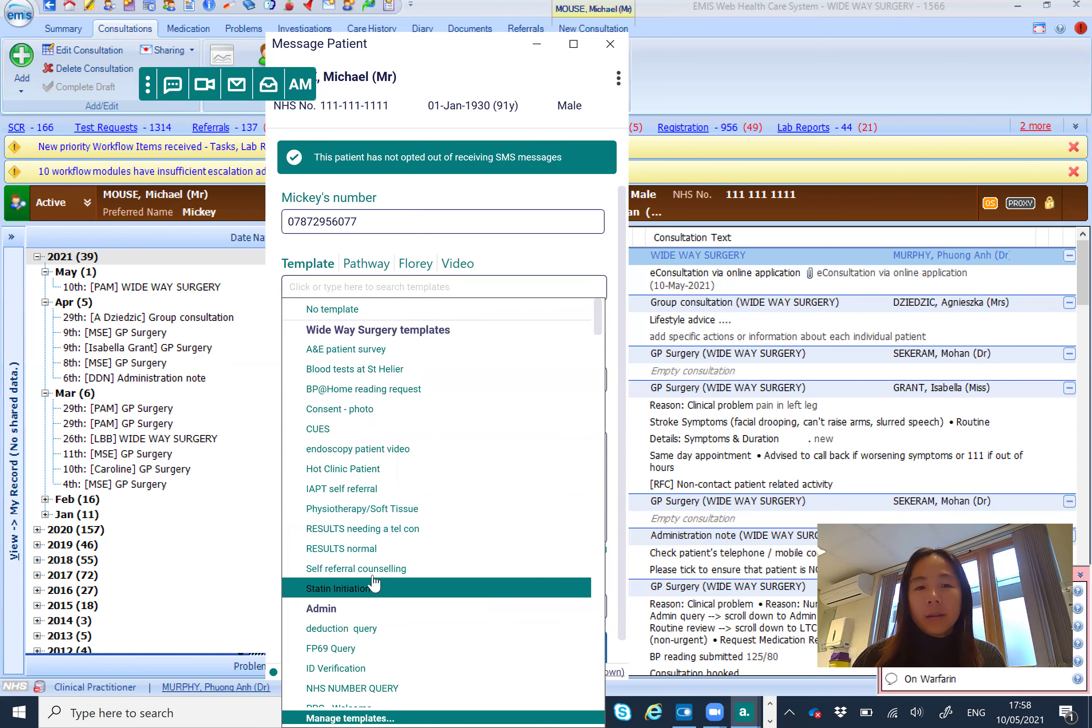
scroll(373, 582, down, 1)
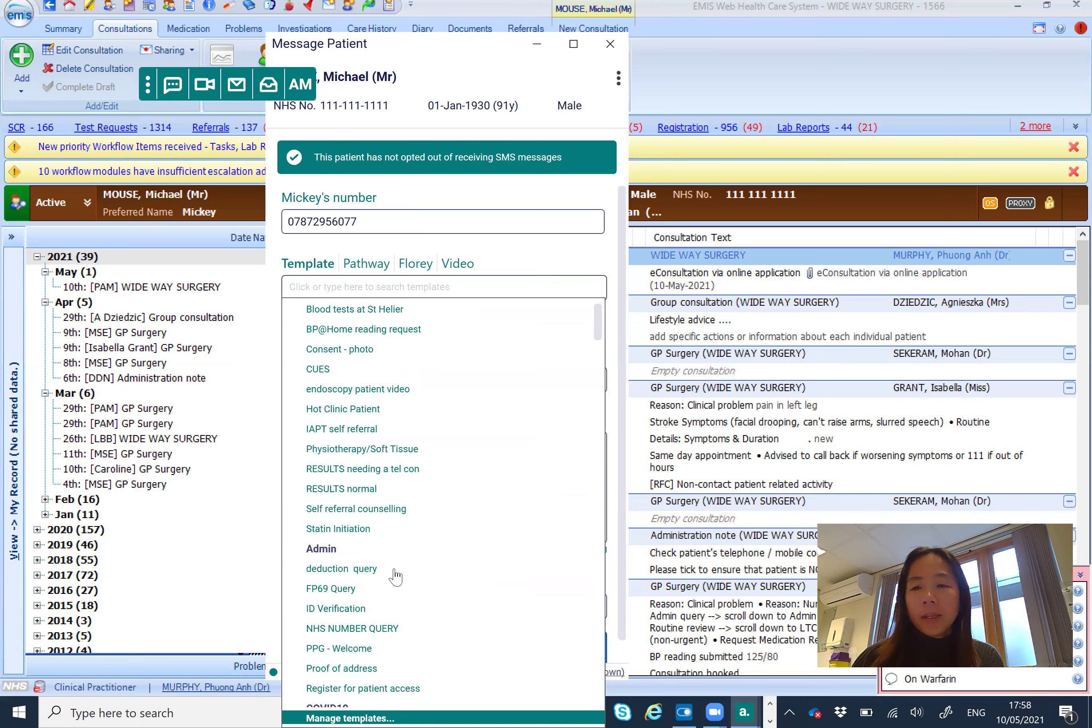
scroll(392, 620, down, 1)
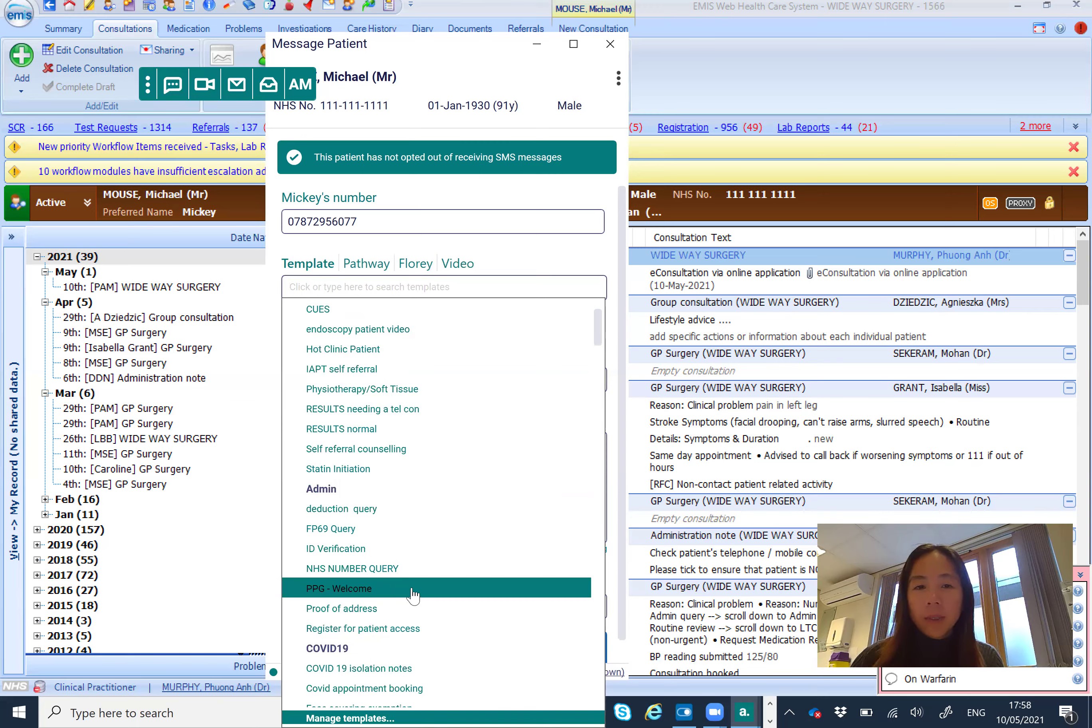
scroll(421, 633, down, 1)
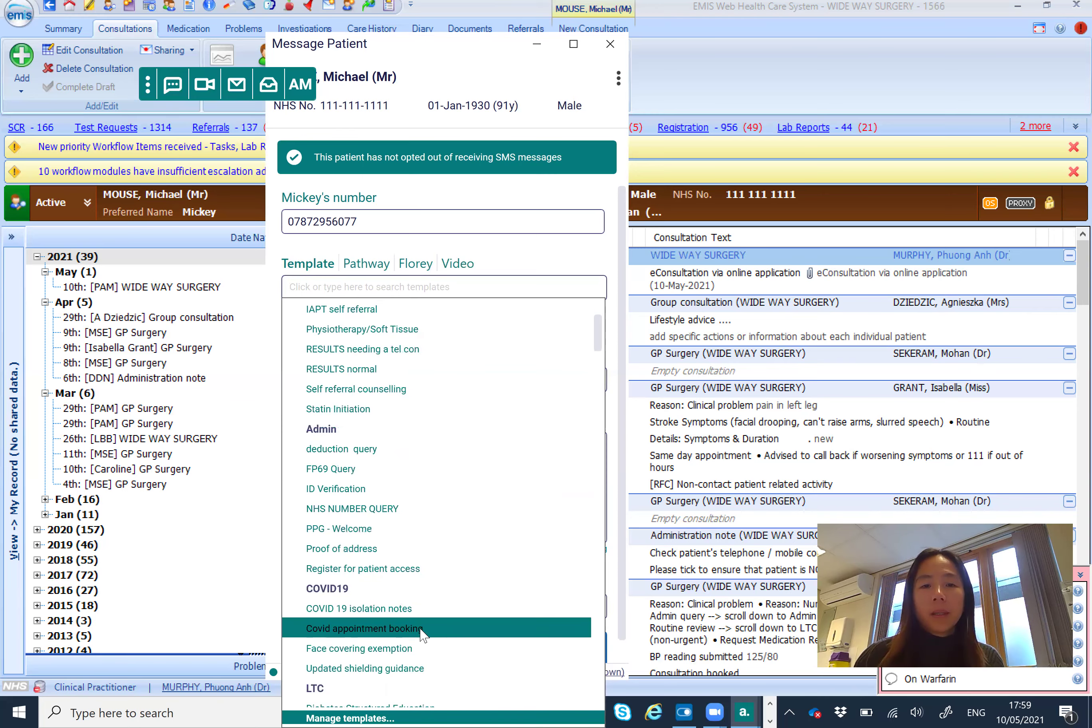
scroll(421, 634, down, 1)
scroll(421, 635, down, 1)
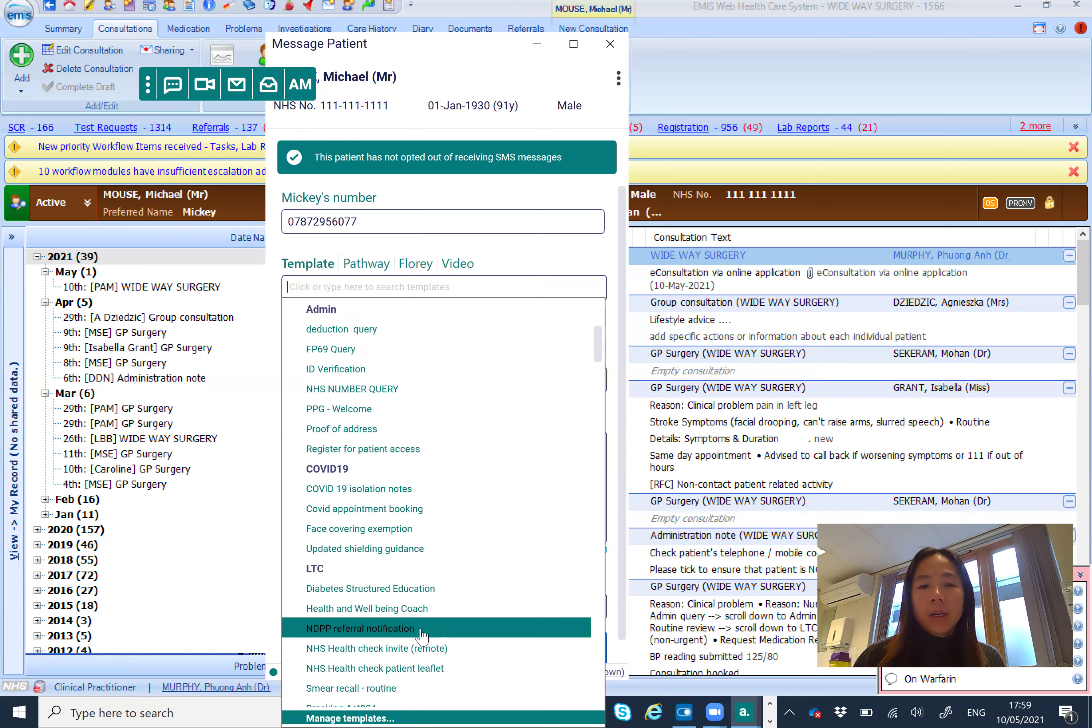
scroll(353, 519, down, 2)
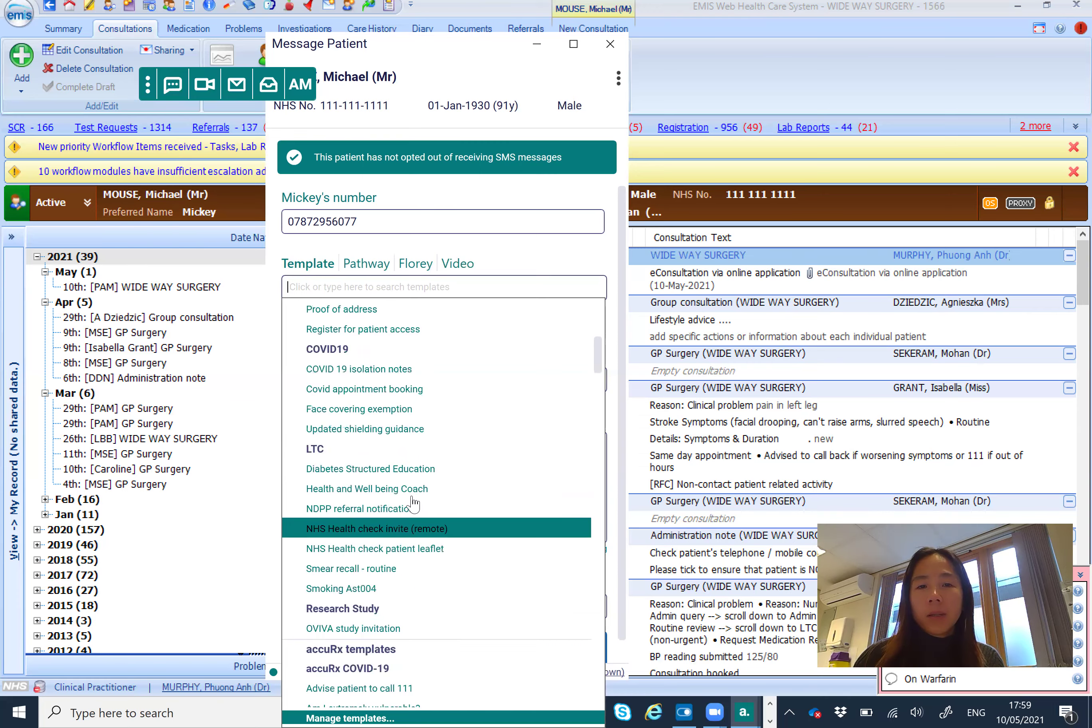
click(388, 469)
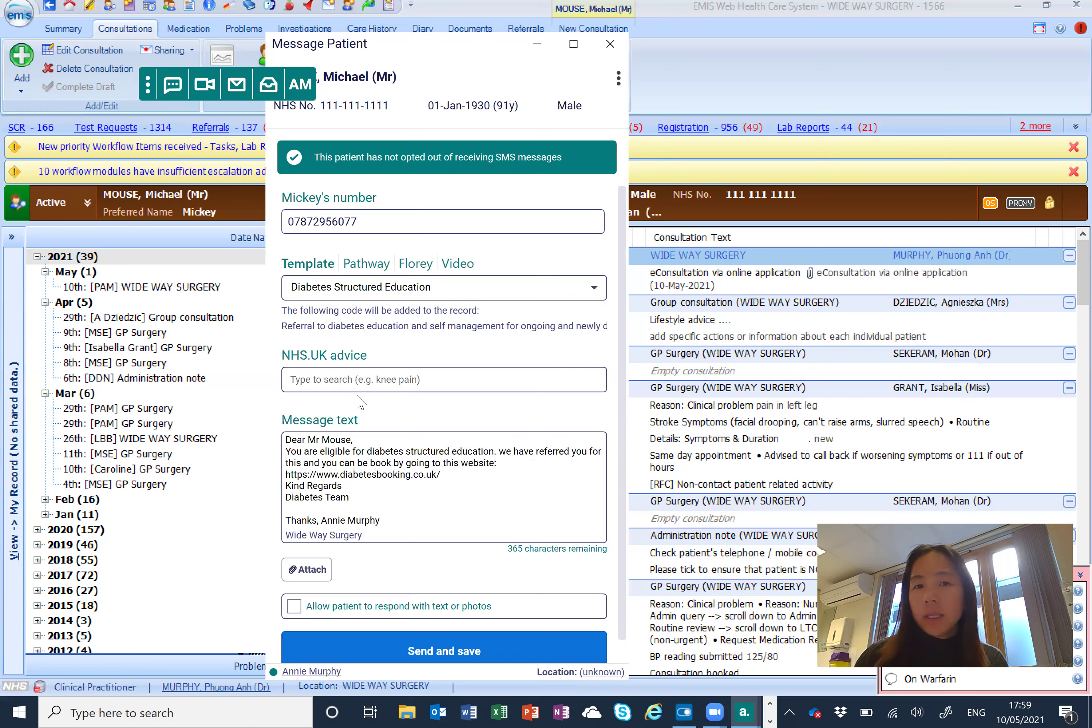
Look through the template list, from the accuRx patient responses, useful services and treatment advice back to the Wide Way Surgery templates
click(597, 287)
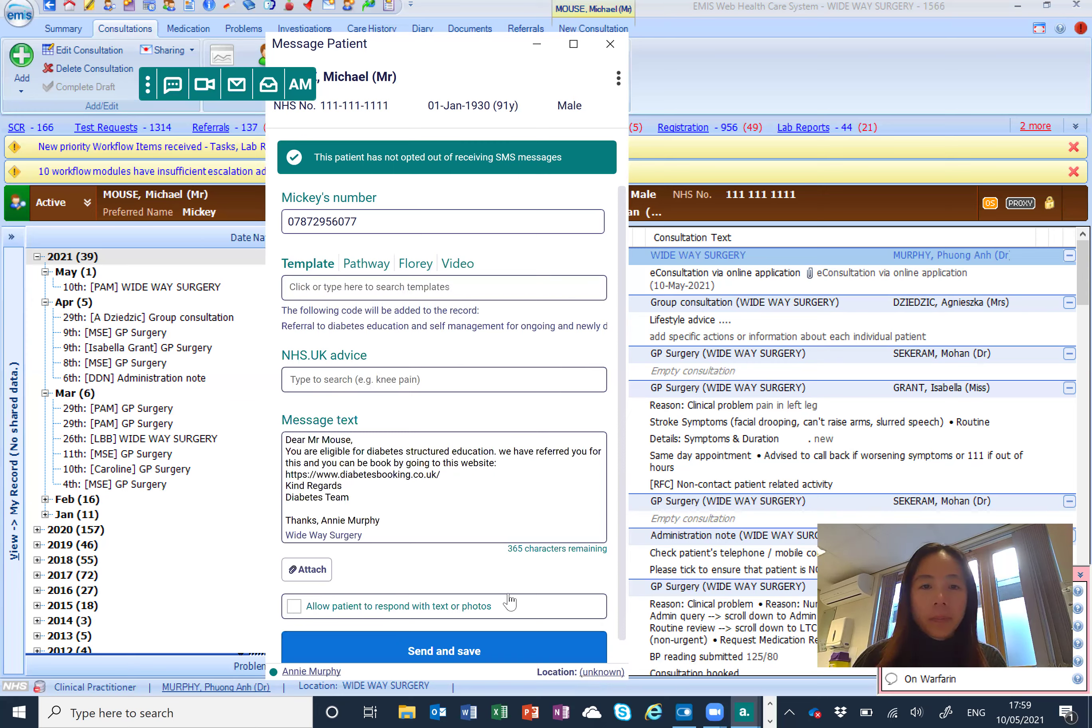
scroll(489, 618, down, 1)
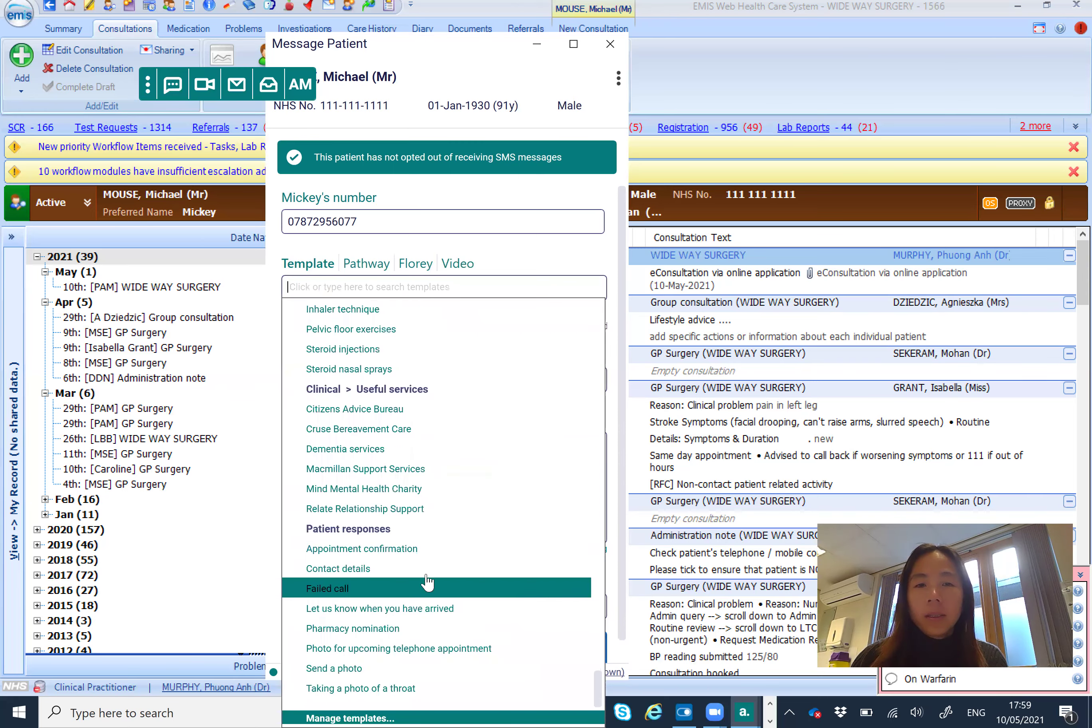
scroll(611, 669, up, 3)
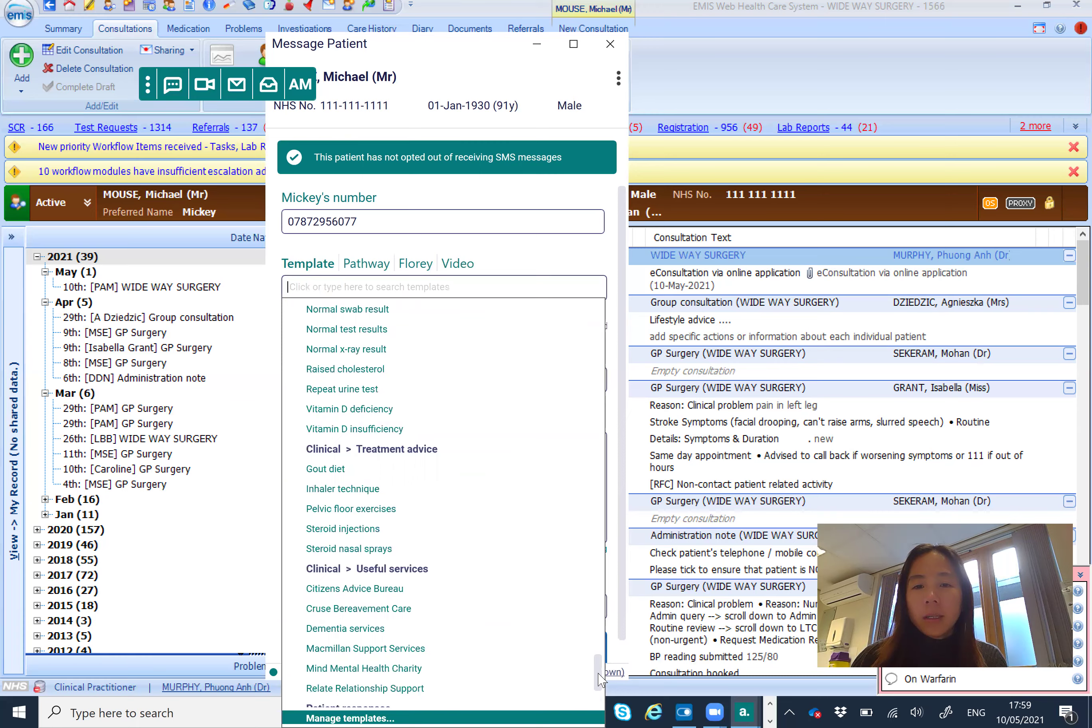
scroll(567, 335, up, 10)
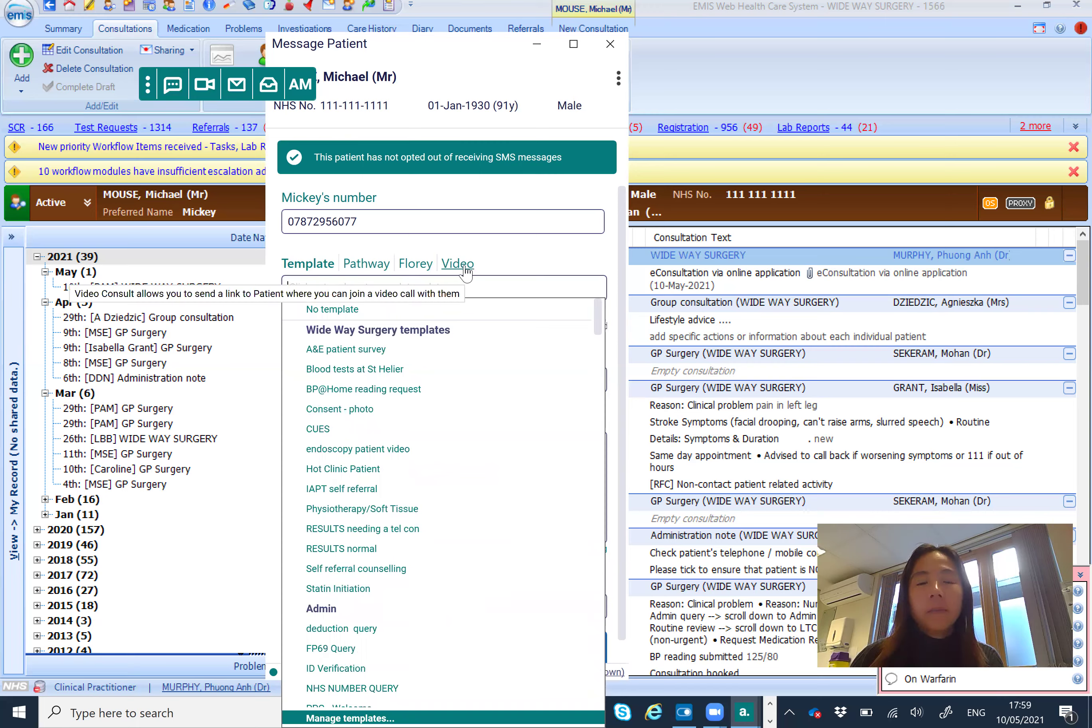
Switch the message to a Pathway and examine the send-date calendar of Message 2 without changing the date
click(366, 264)
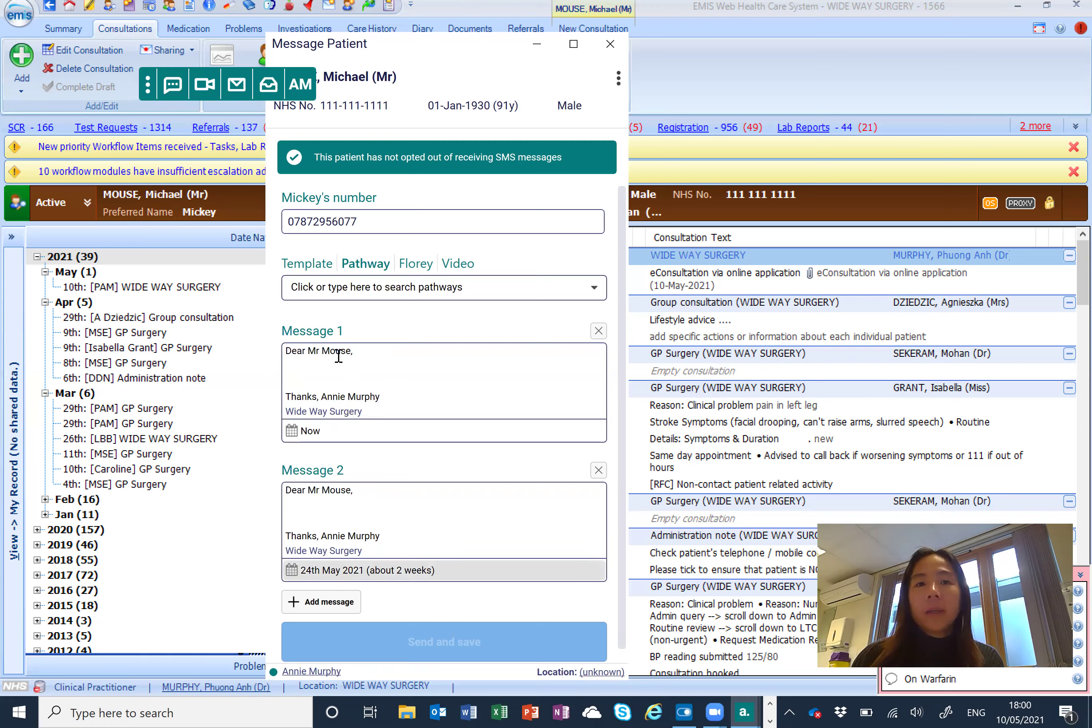
click(313, 368)
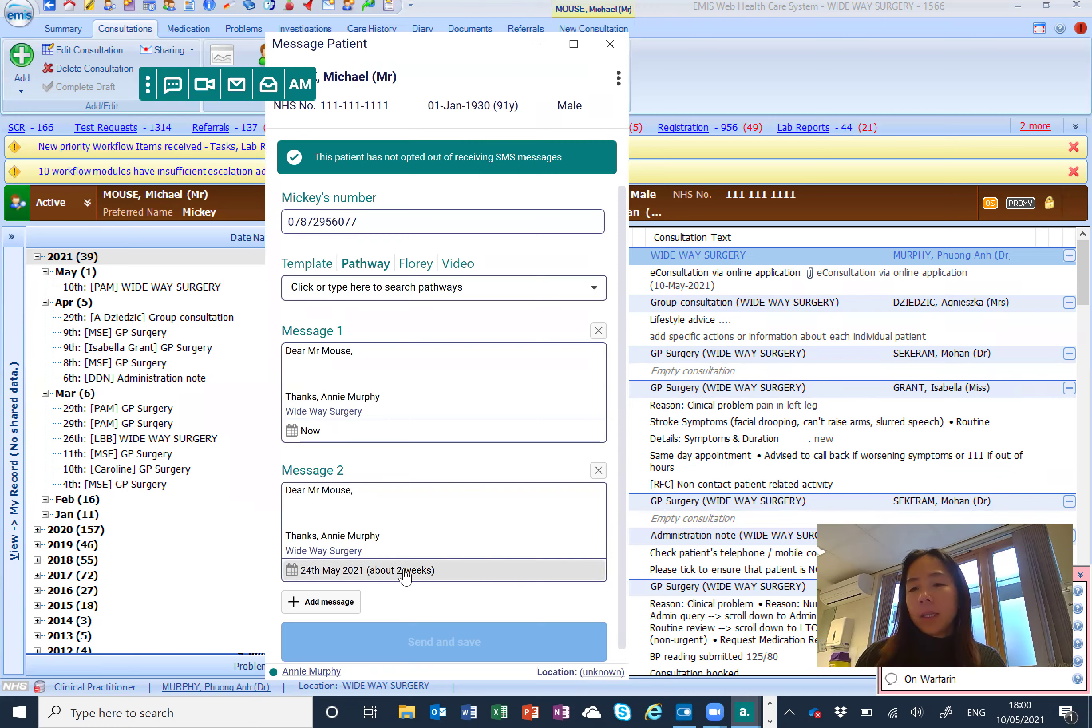
click(352, 577)
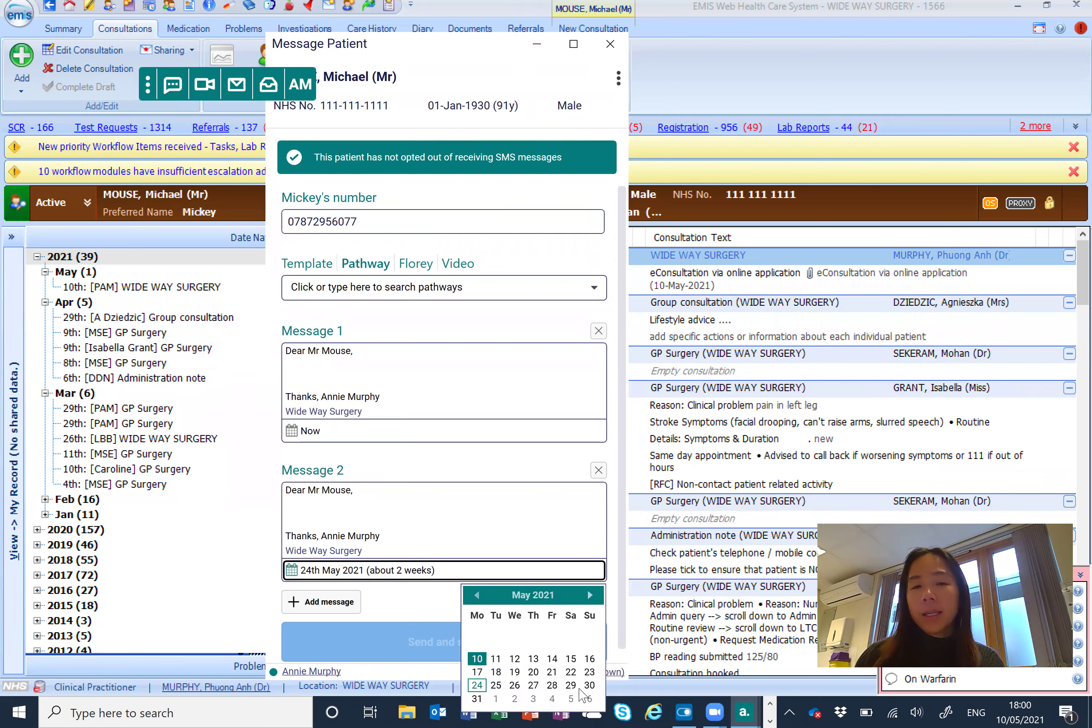
click(319, 506)
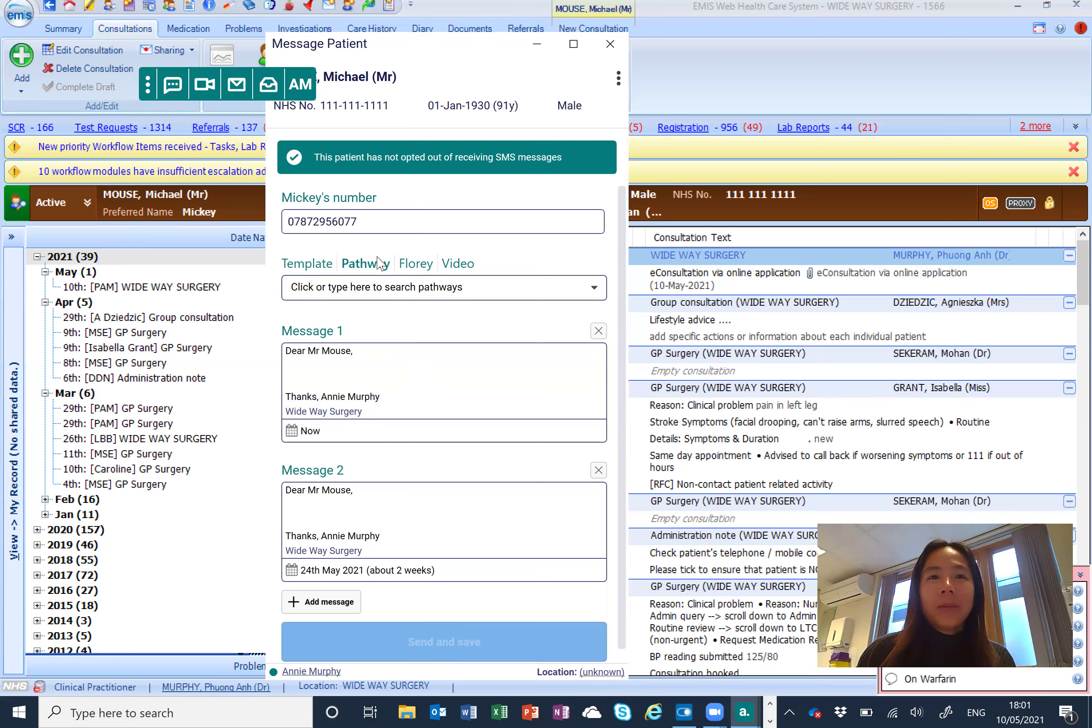
View the accuRx Batch Messaging page in the browser, then return to the patient message and switch it back to Template
click(301, 88)
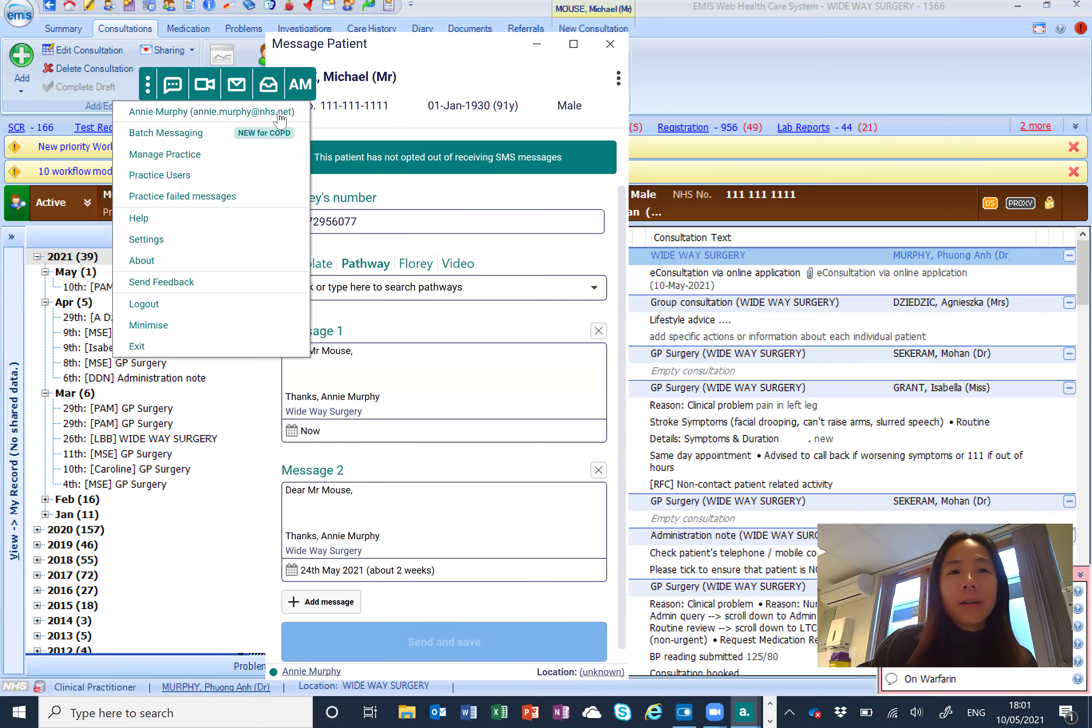
click(183, 133)
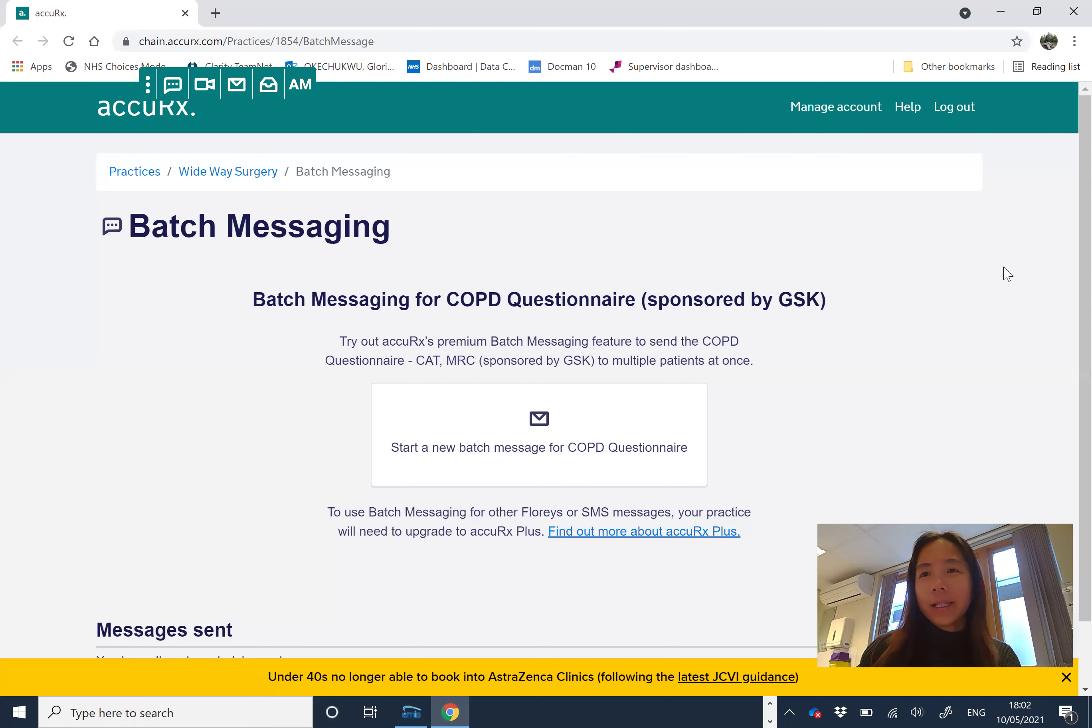
click(989, 11)
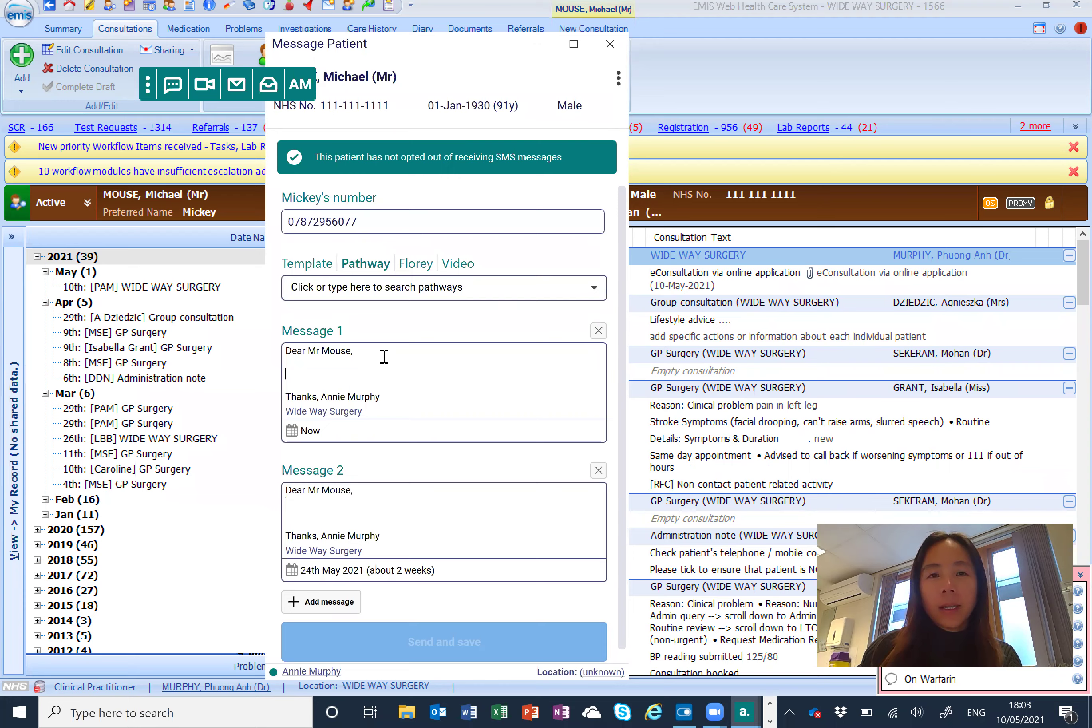
click(293, 266)
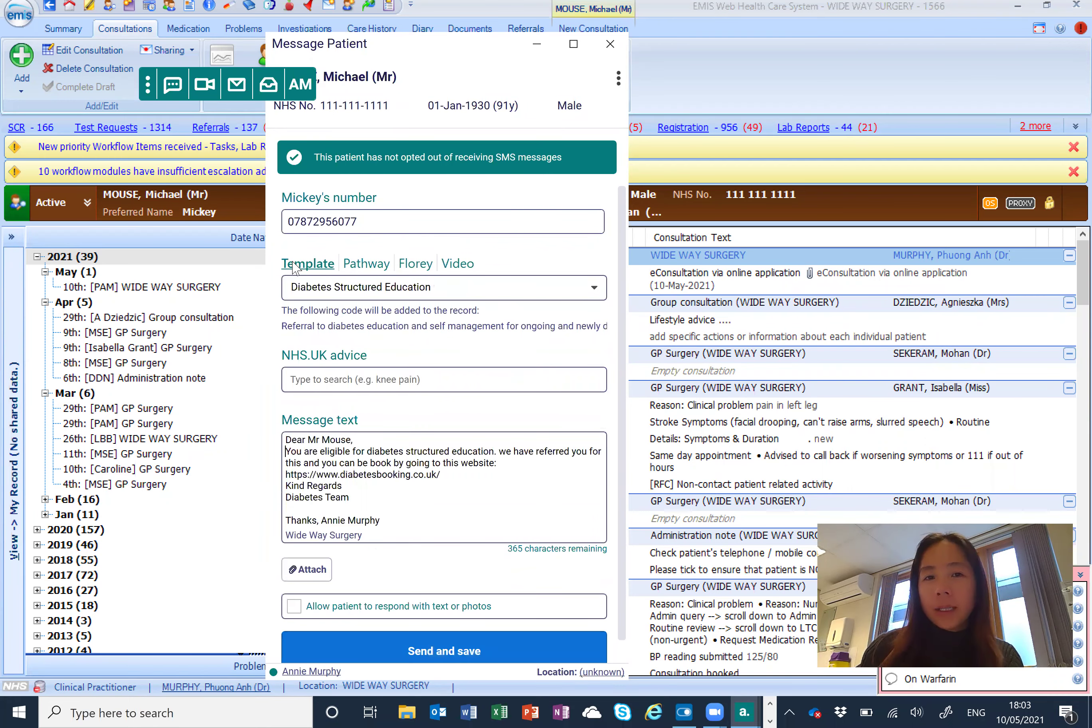